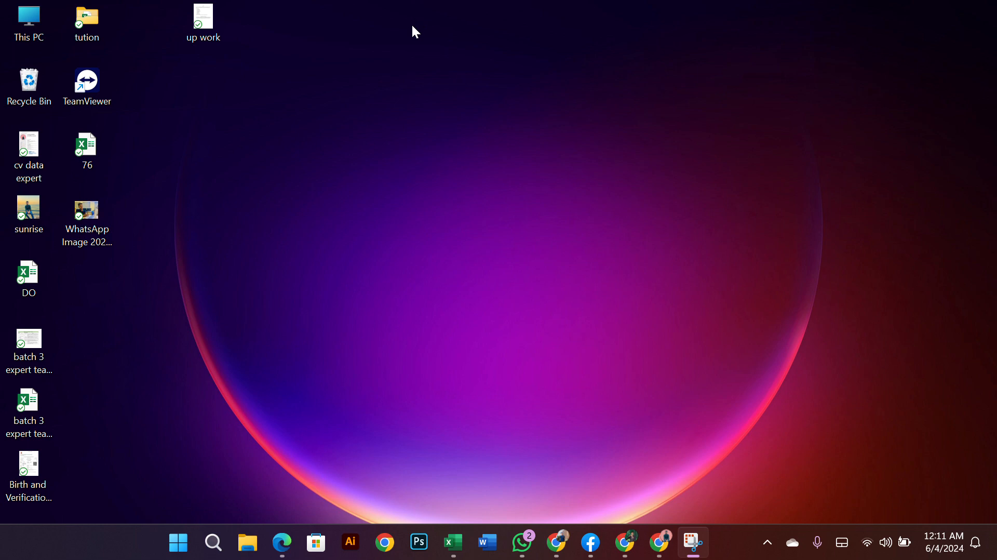
# Switch to the CO EXCEL - 2 workbook in Excel and look over the electricity bill table
pyautogui.click(453, 543)
pyautogui.scroll(1, 474, 354)
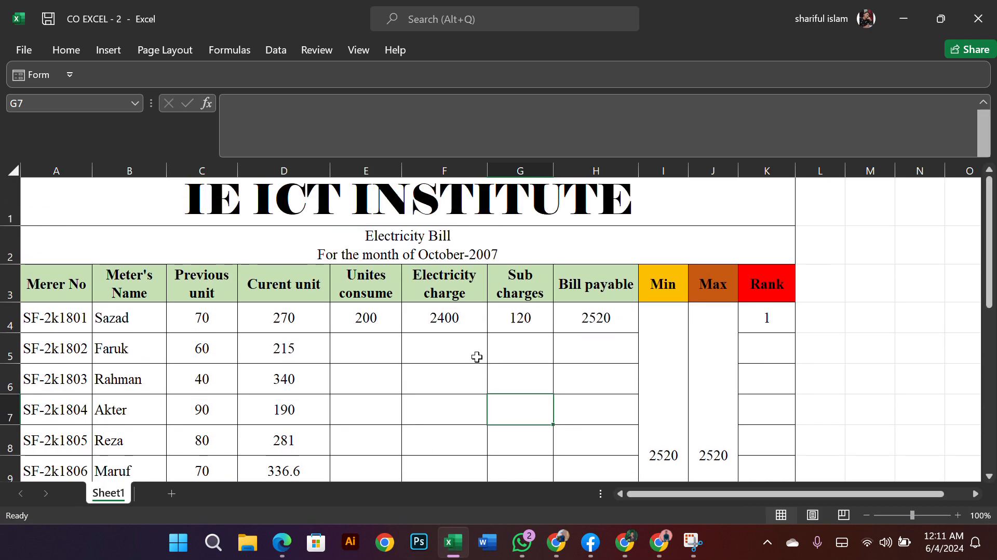
pyautogui.scroll(-1, 465, 329)
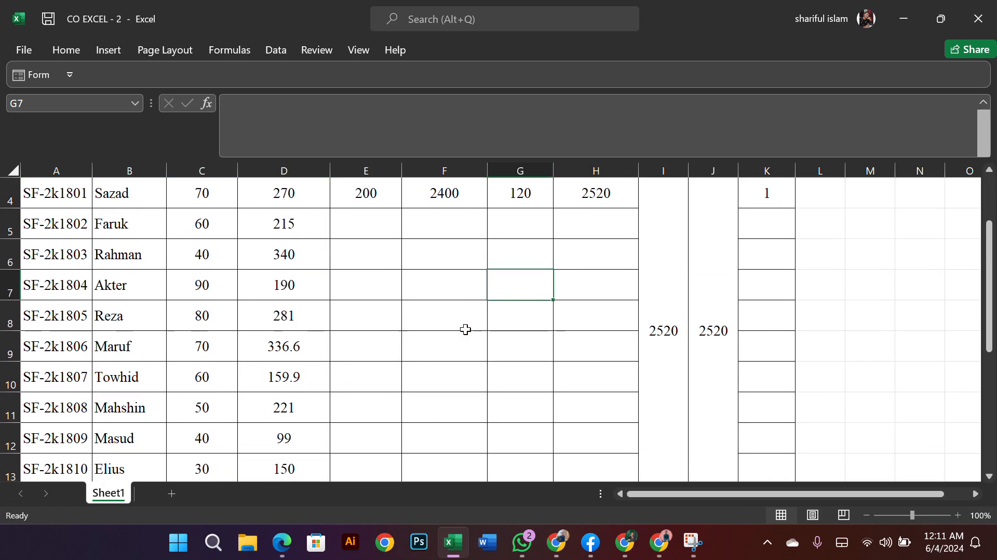
pyautogui.scroll(1, 463, 329)
pyautogui.scroll(-1, 403, 362)
pyautogui.scroll(1, 505, 329)
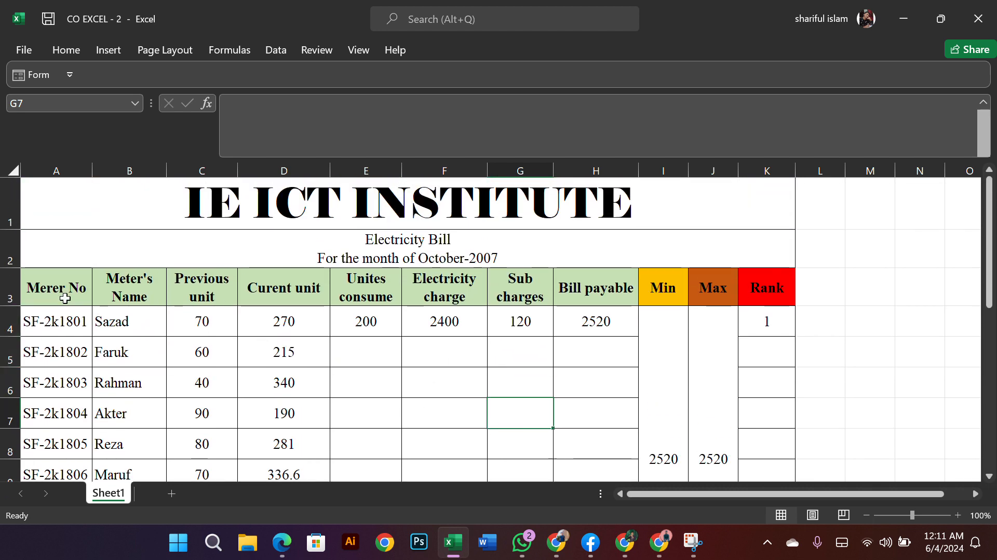
# Review the Meter's Name, Previous unit, Curent unit and Unites consume columns of the bill table
pyautogui.click(143, 270)
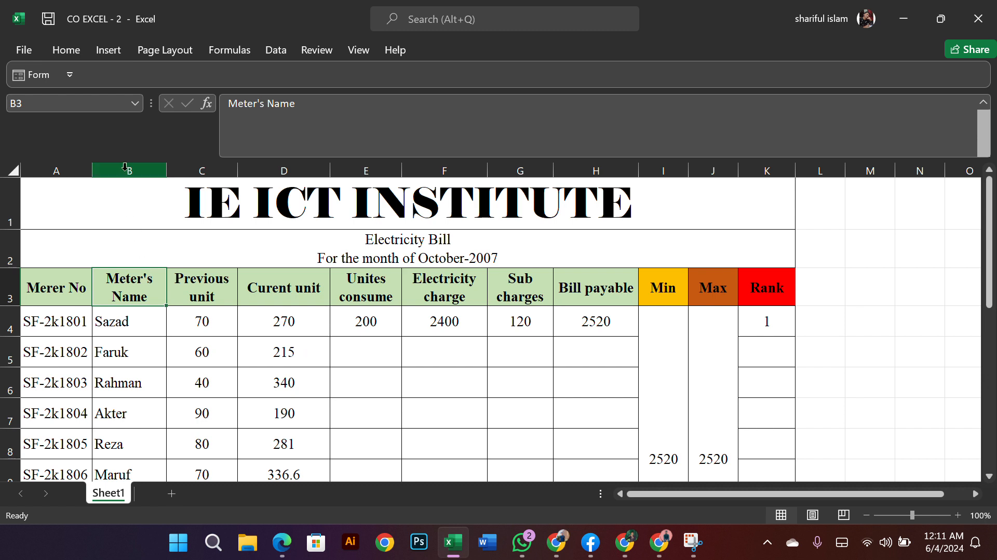
pyautogui.click(141, 167)
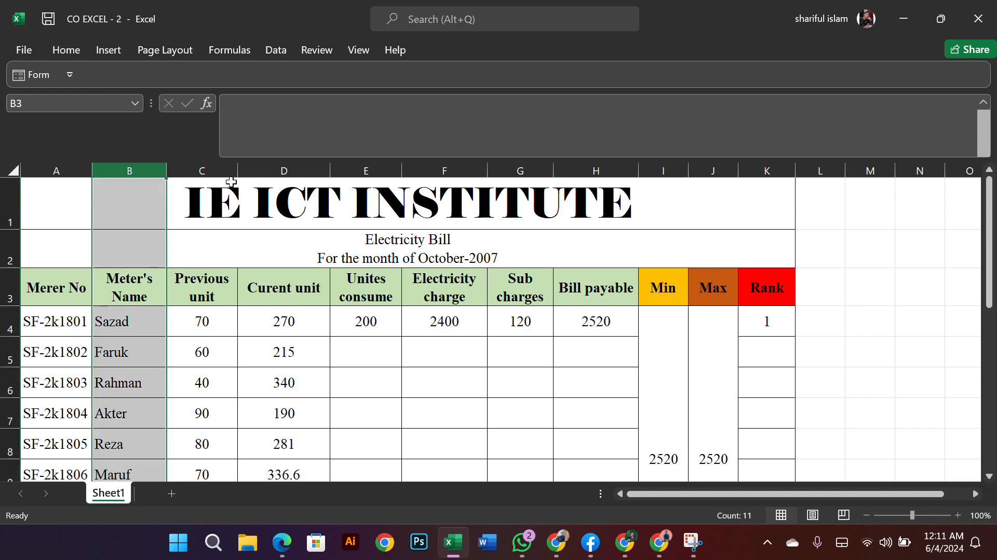
pyautogui.click(207, 170)
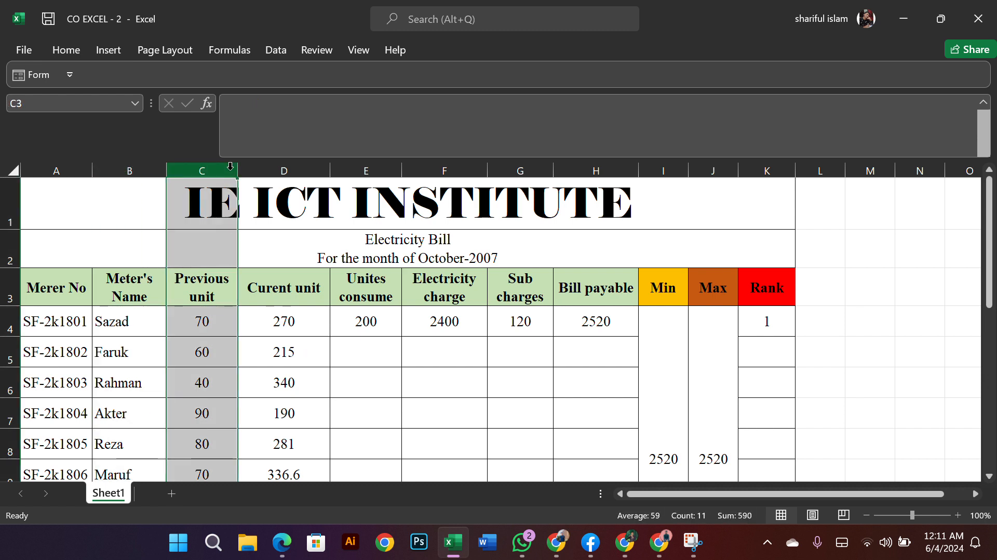
pyautogui.click(301, 168)
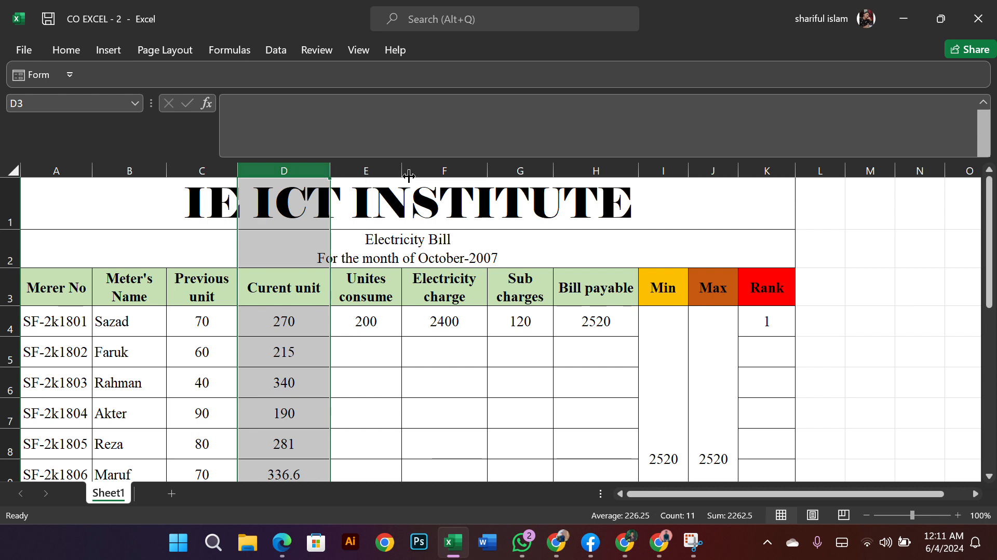
pyautogui.click(386, 169)
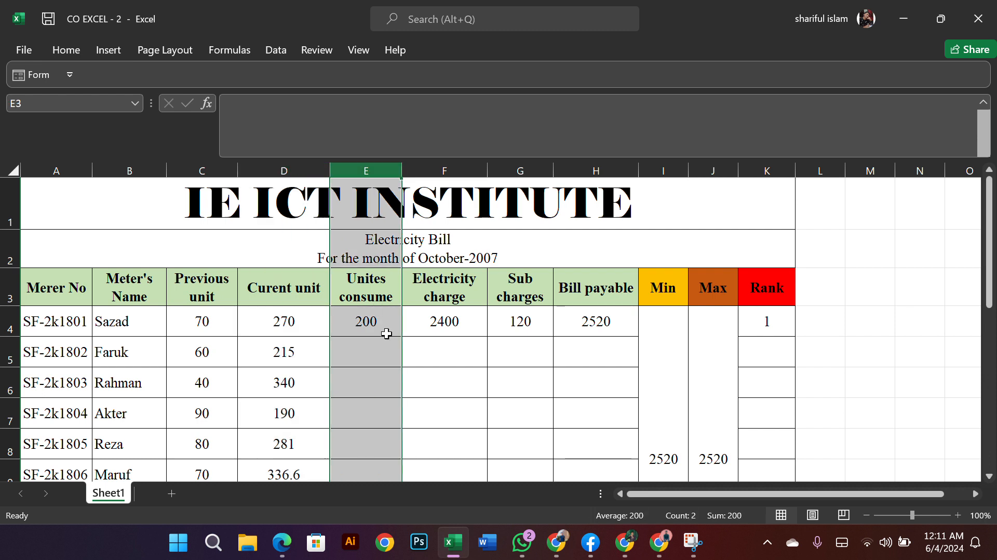
pyautogui.click(416, 369)
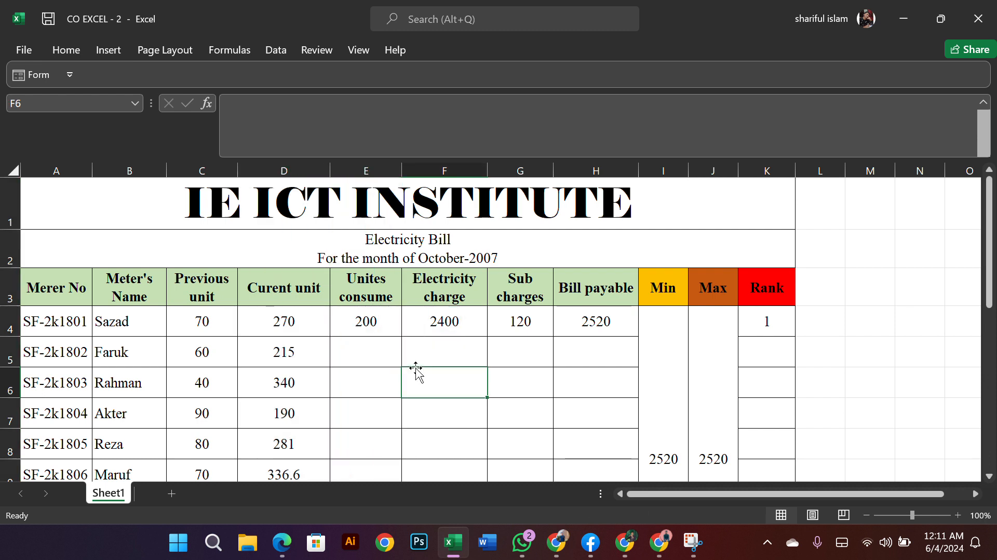
# Fill the Unites consume formula =D4-C4 from E4 down through E13 for all remaining meters
pyautogui.click(377, 320)
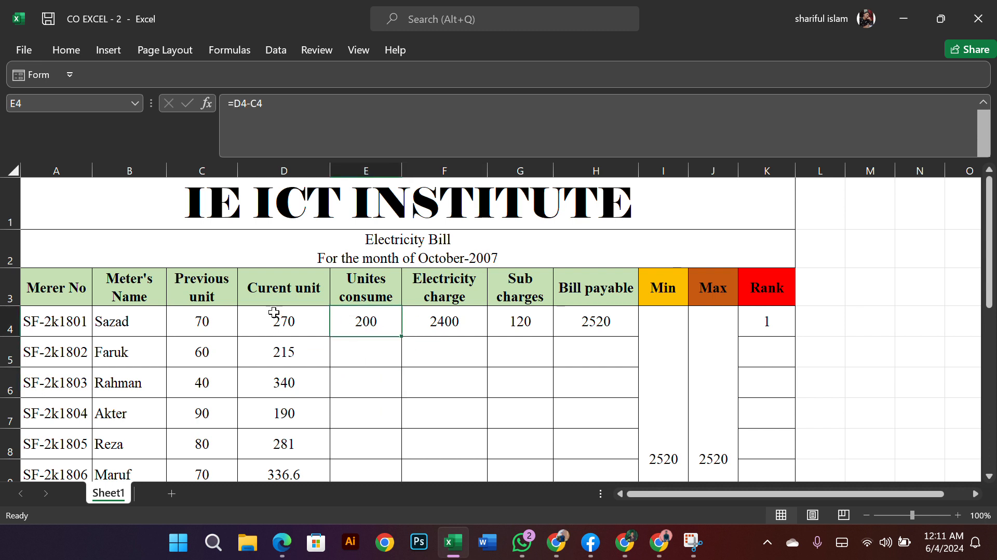
pyautogui.click(202, 323)
pyautogui.click(383, 323)
pyautogui.doubleClick(402, 338)
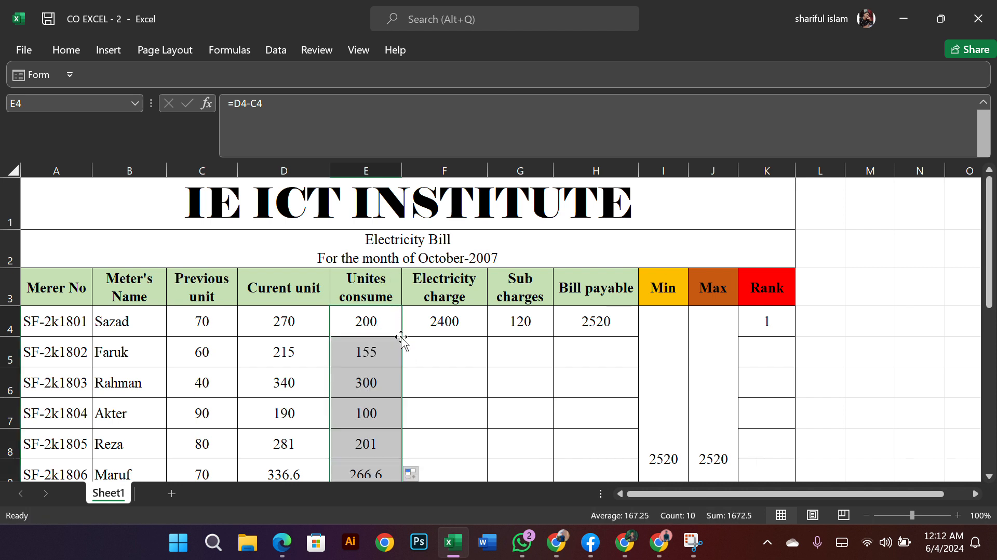
pyautogui.scroll(-3, 448, 385)
pyautogui.scroll(3, 453, 383)
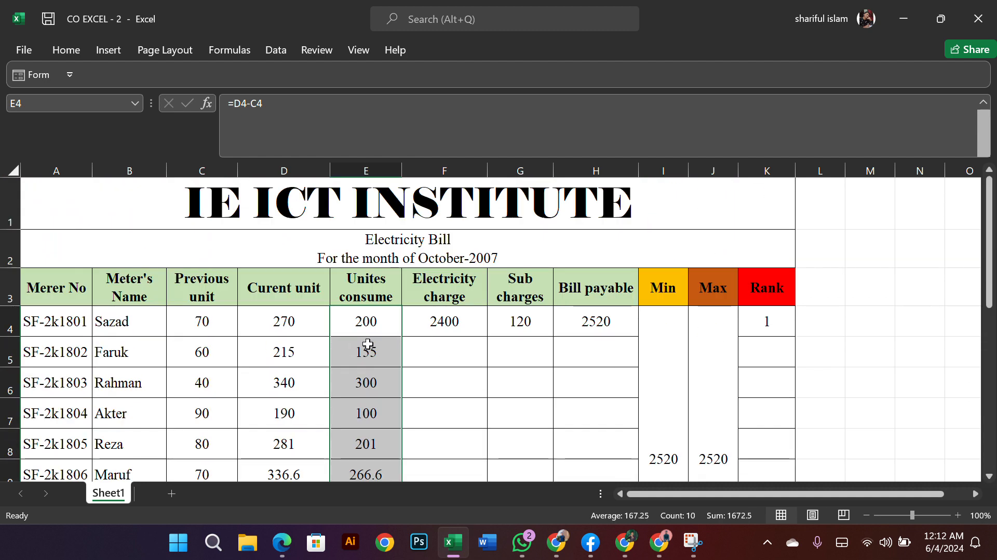
# Inspect the row 4 formulas for Unites consume, Electricity charge, Sub charges and Bill payable, plus the Min and Max formulas
pyautogui.click(367, 345)
pyautogui.click(453, 346)
pyautogui.click(398, 324)
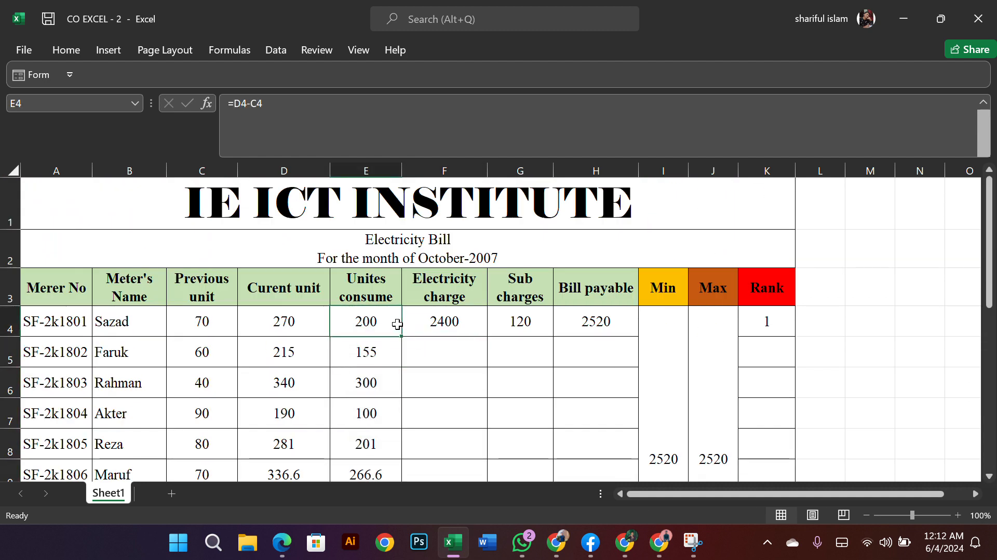
pyautogui.click(457, 322)
pyautogui.click(535, 323)
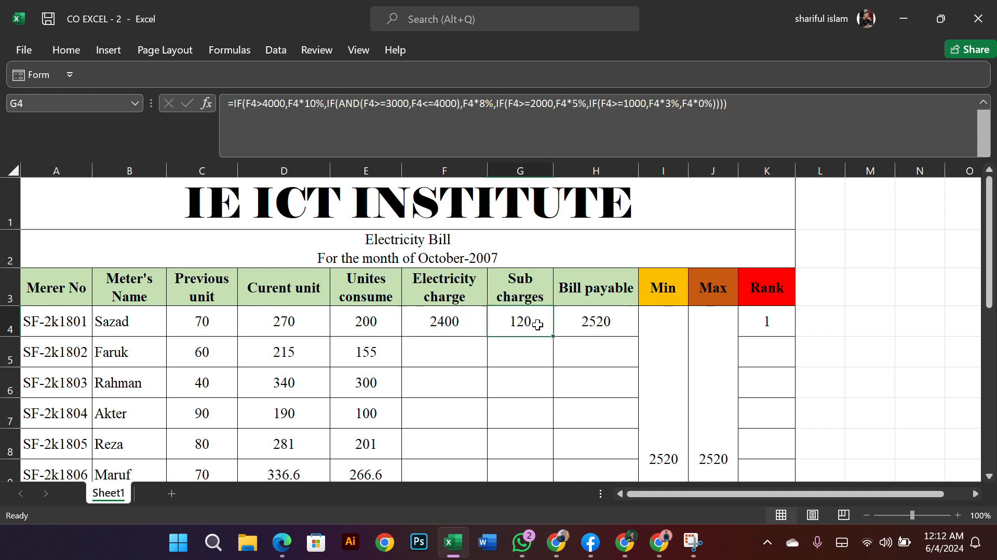
pyautogui.click(589, 323)
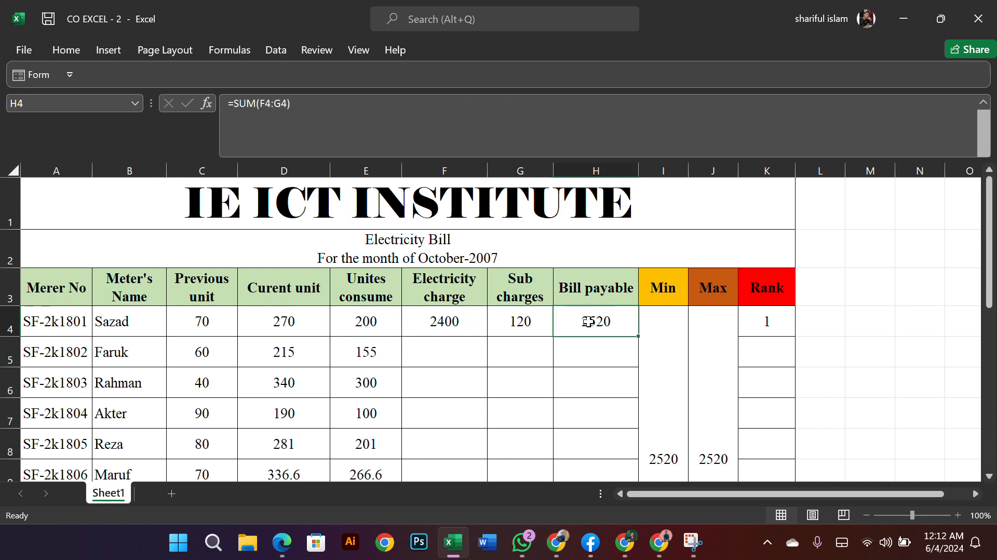
pyautogui.click(655, 325)
pyautogui.click(714, 319)
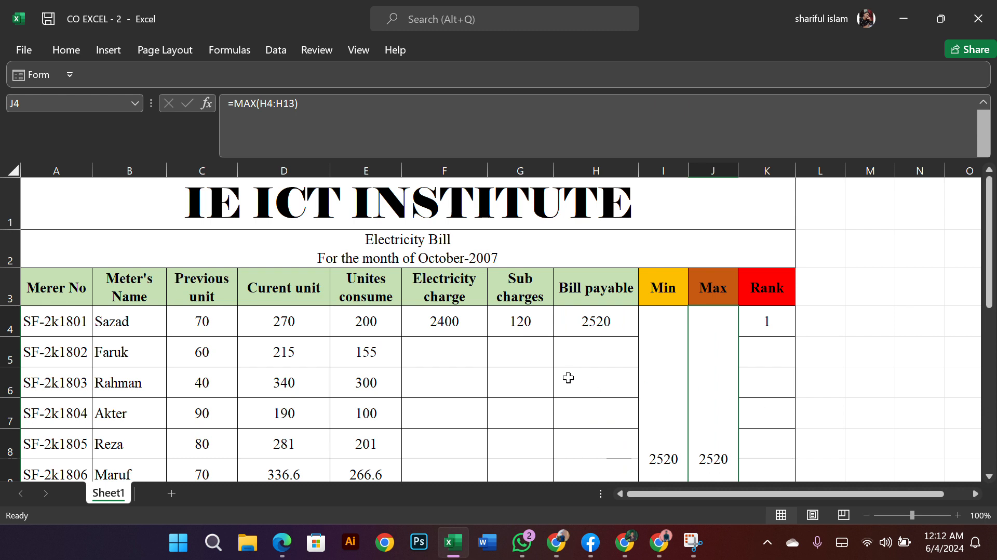
pyautogui.click(456, 349)
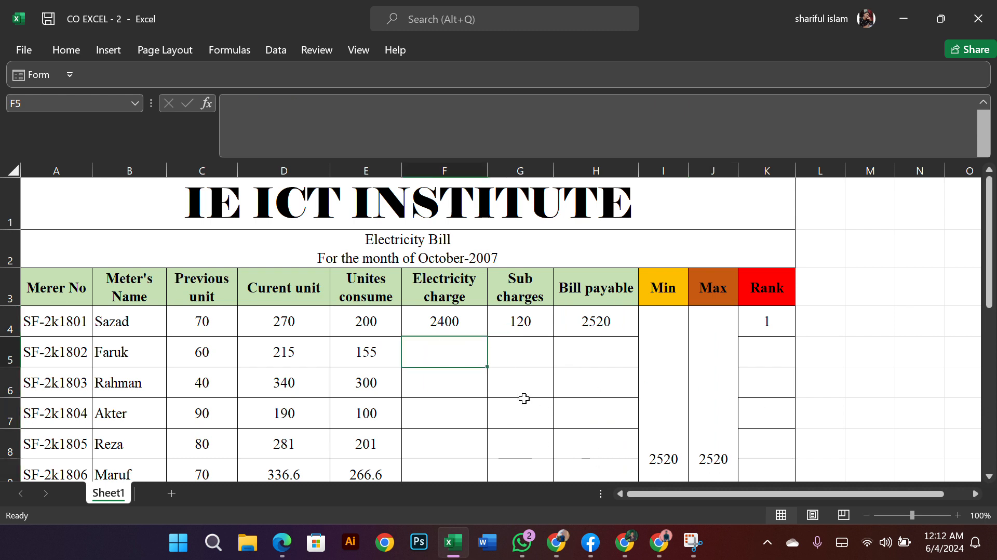
# Check the electricity charge rules in the project PDF in Chrome and return to the Excel workbook
pyautogui.click(470, 327)
pyautogui.click(660, 543)
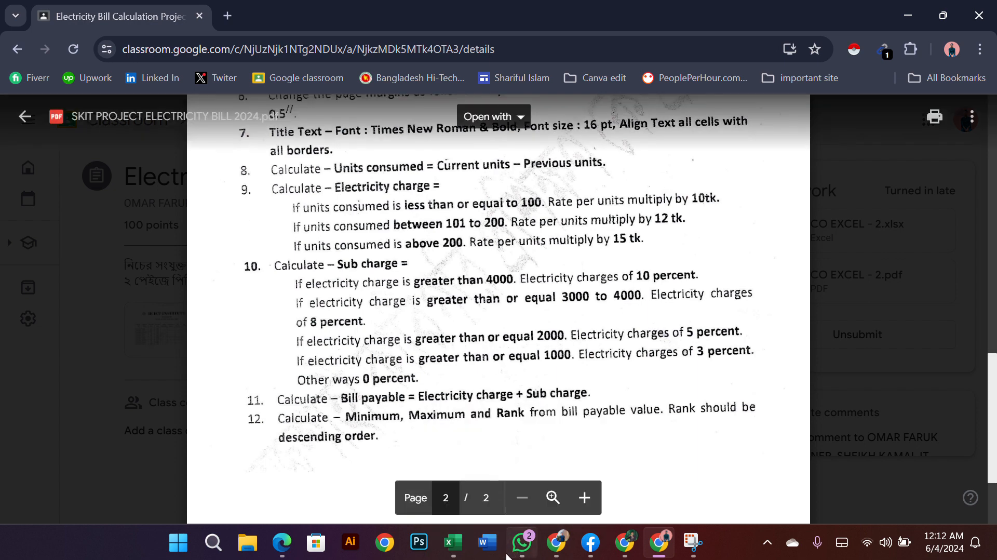
pyautogui.click(446, 531)
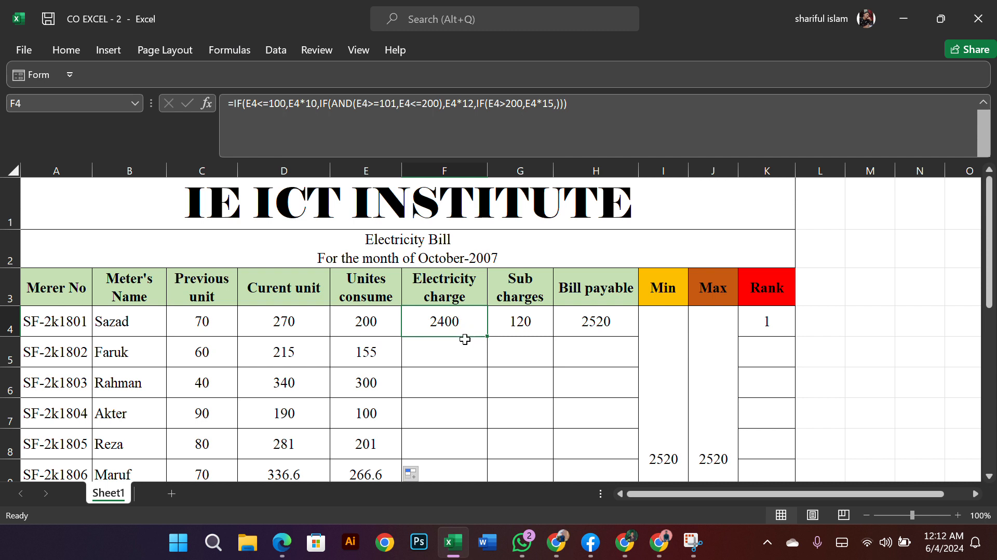
pyautogui.doubleClick(461, 323)
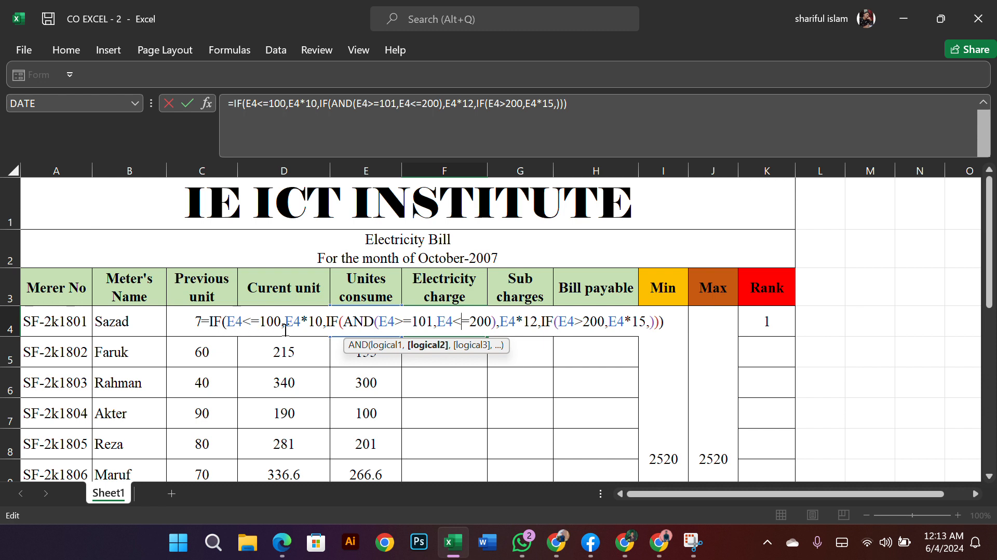
pyautogui.click(382, 166)
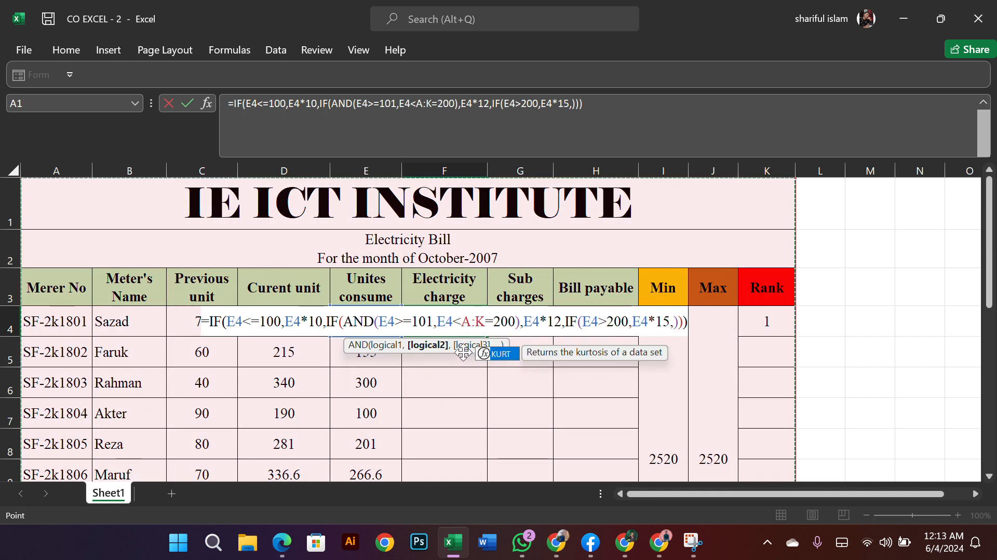
pyautogui.press('BackSpace')
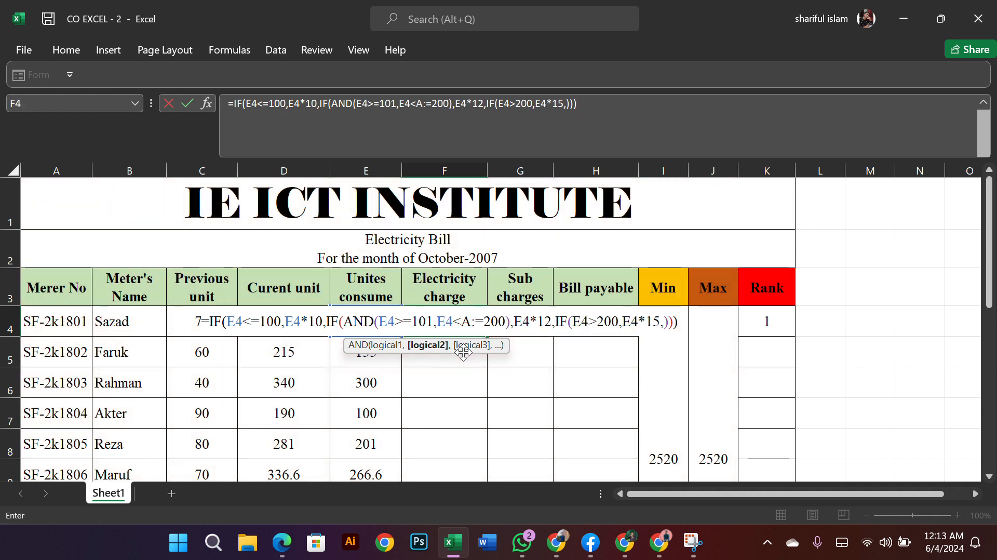
pyautogui.press('BackSpace')
pyautogui.press('BackSpace')
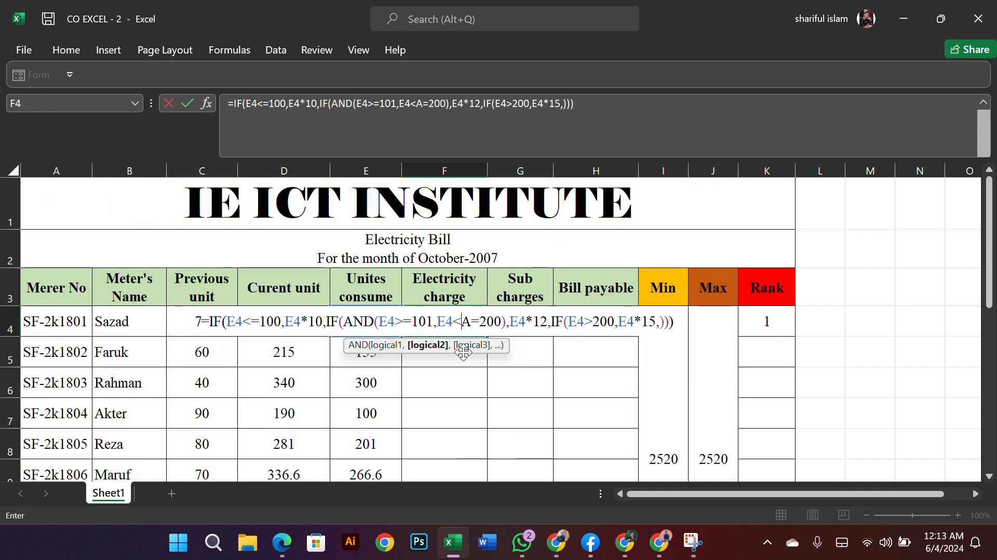
pyautogui.press('Return')
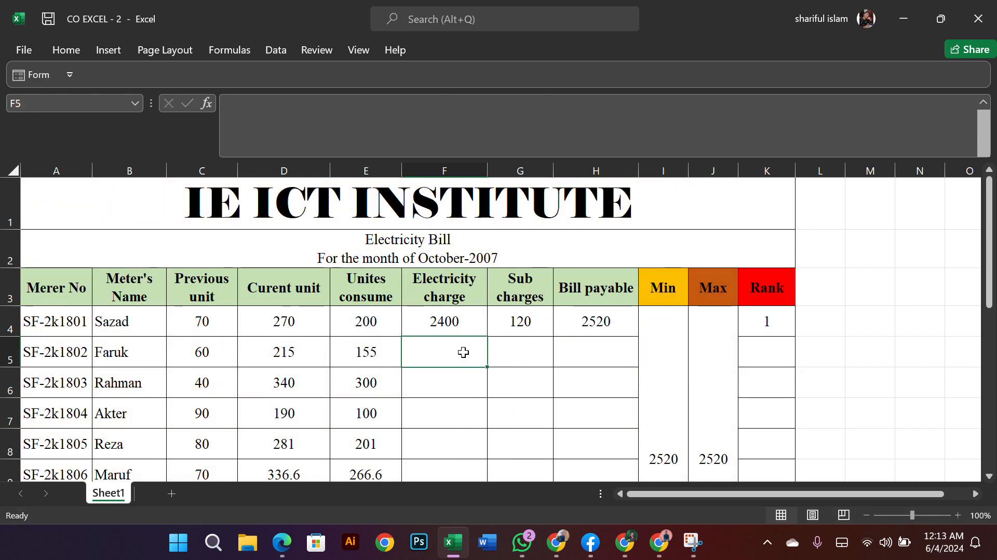
# Examine the nested IF formula for Electricity charge in F4, including its unit thresholds, AND condition and rate multipliers
pyautogui.scroll(-1, 463, 351)
pyautogui.scroll(1, 467, 319)
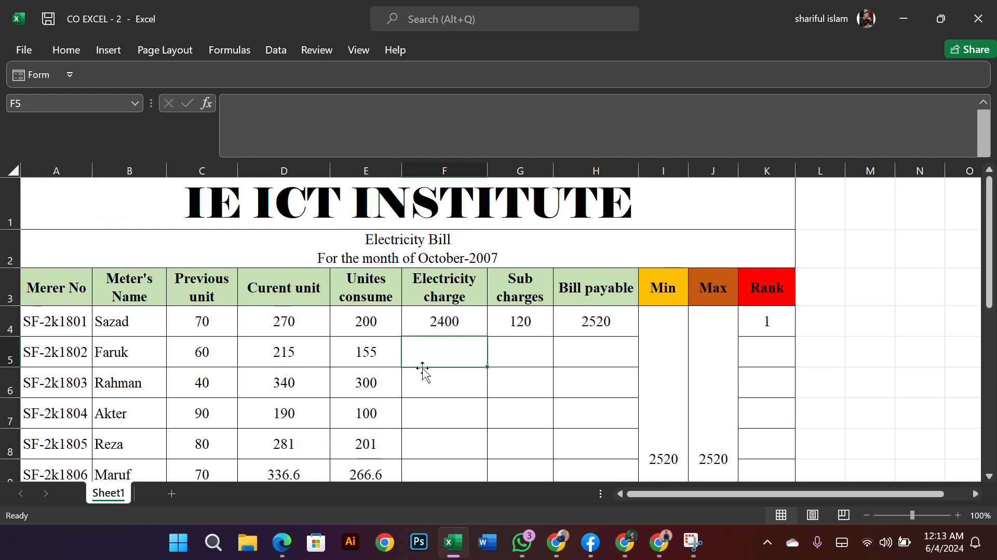
pyautogui.click(383, 320)
pyautogui.click(455, 323)
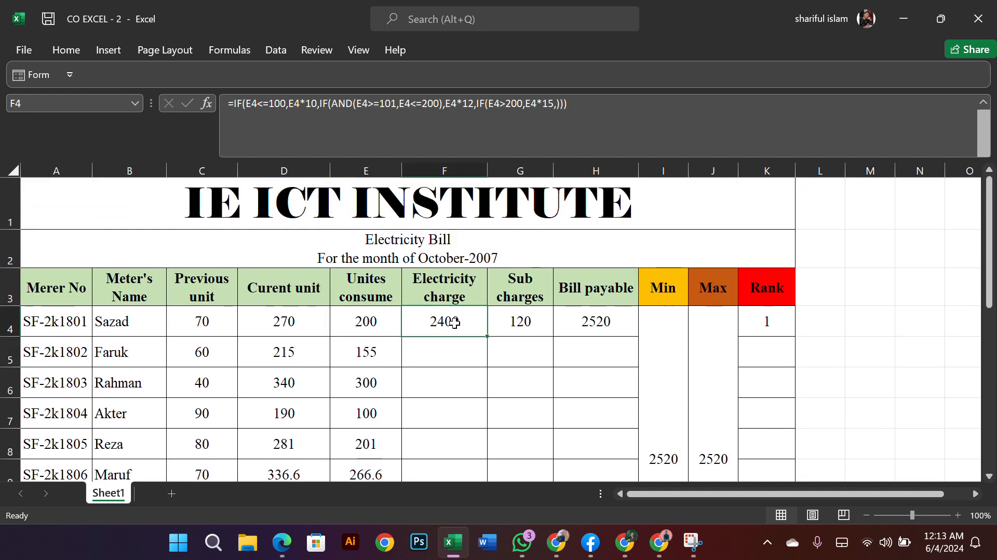
pyautogui.doubleClick(454, 322)
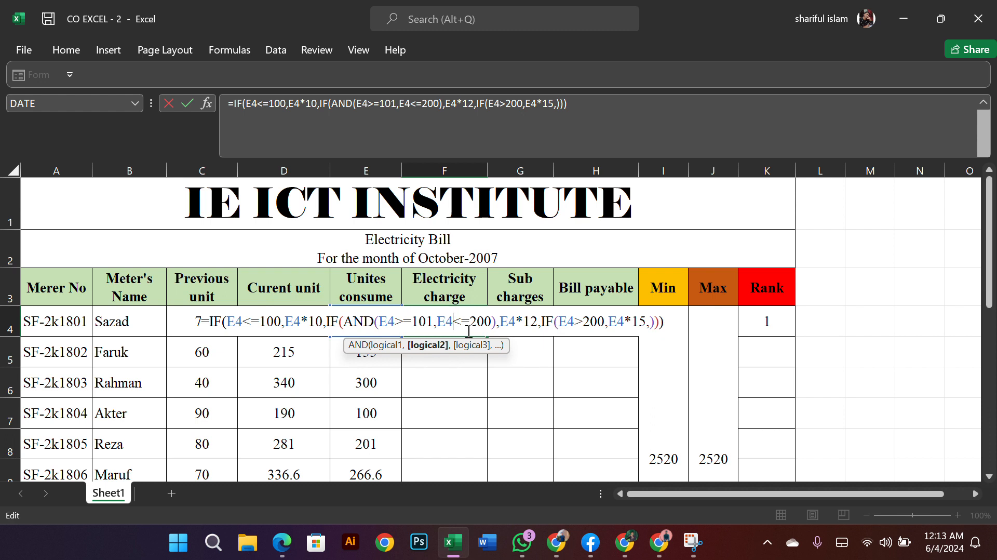
pyautogui.press('Return')
pyautogui.click(467, 329)
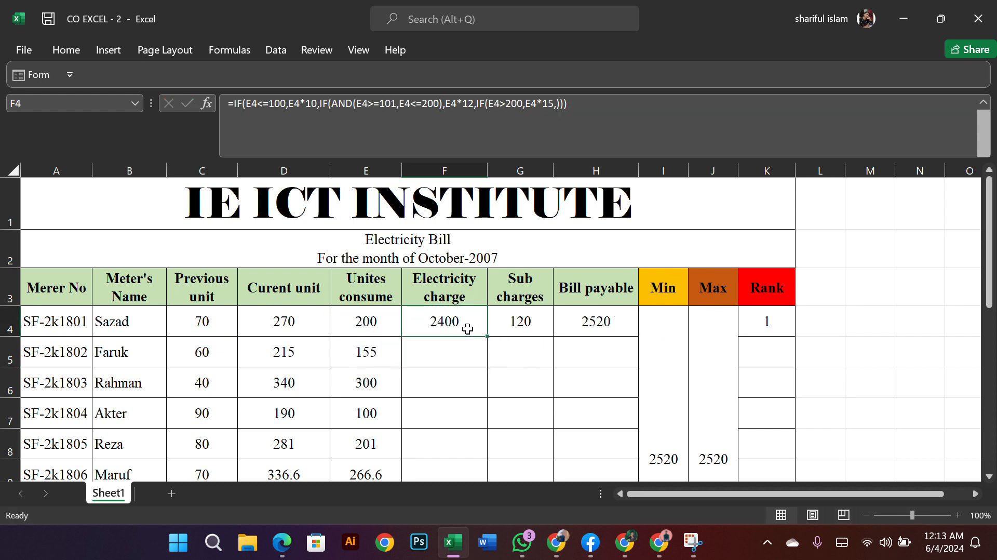
pyautogui.doubleClick(252, 103)
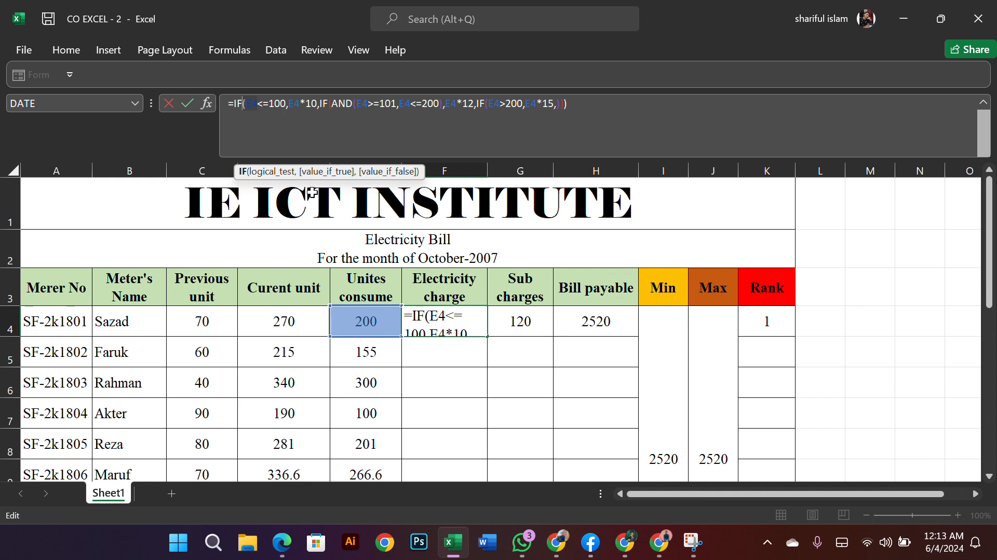
pyautogui.click(264, 104)
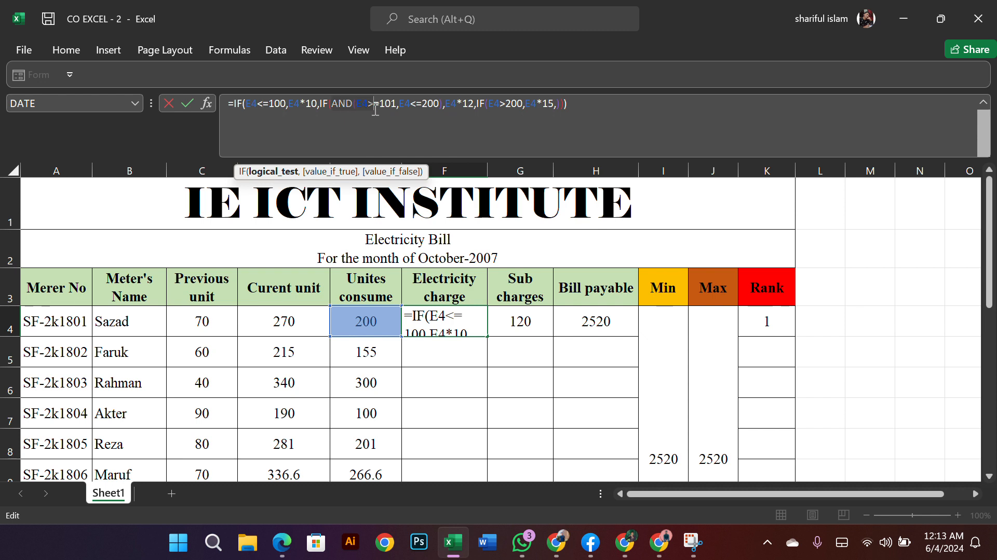
pyautogui.click(372, 104)
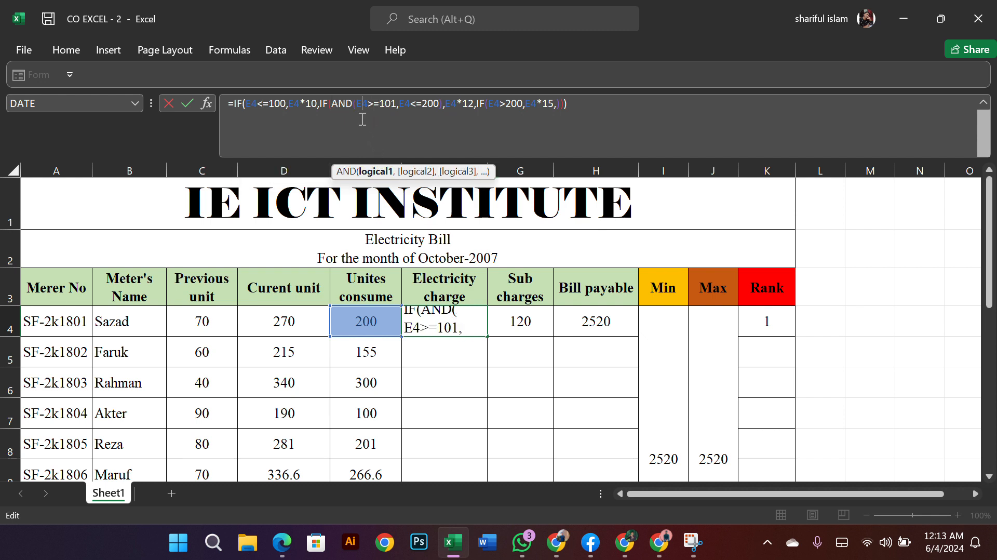
pyautogui.doubleClick(473, 323)
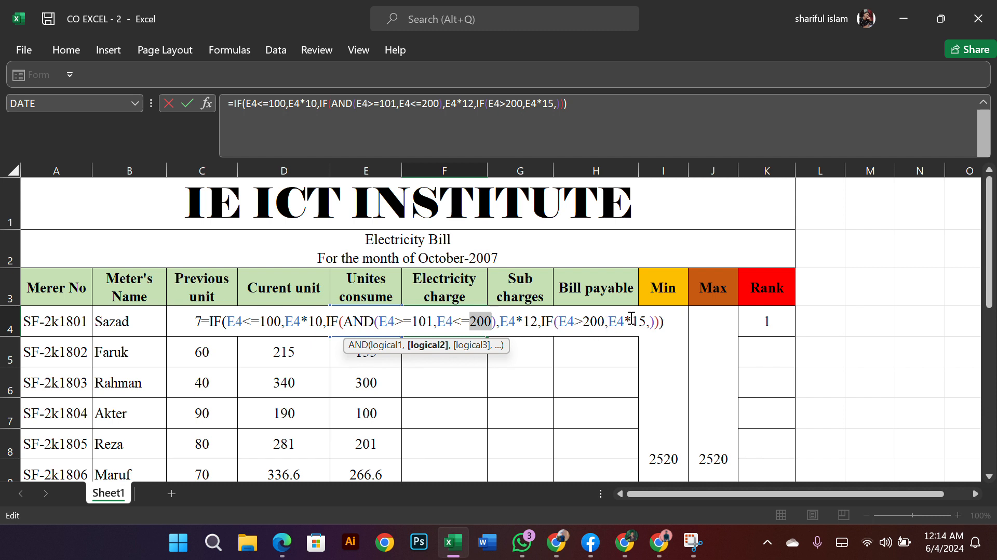
pyautogui.press('Return')
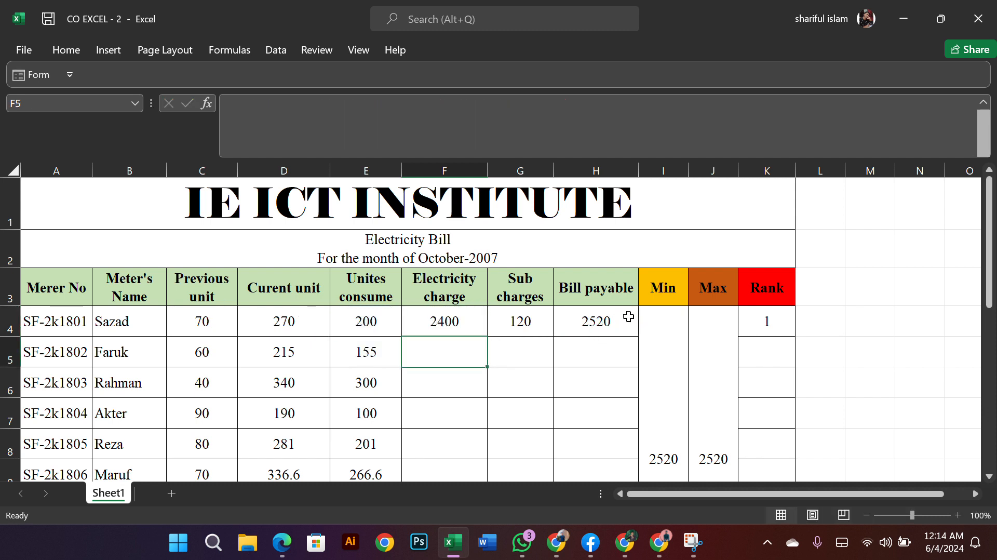
# Fill the Electricity charge formula from F4 down through F13 for all remaining meters
pyautogui.click(470, 324)
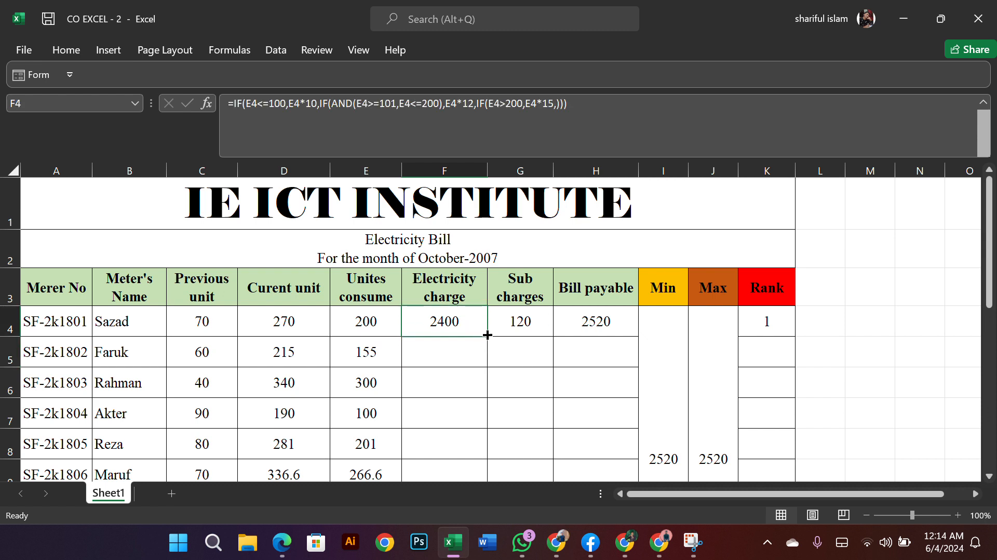
pyautogui.doubleClick(487, 336)
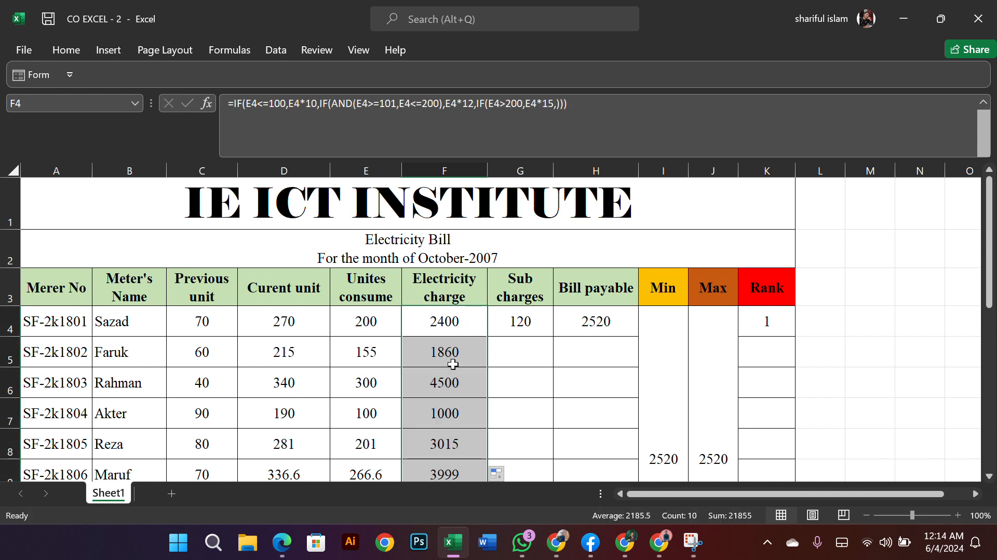
# Check the sub charge percentage rules in the project PDF in Chrome and return to the Excel workbook
pyautogui.scroll(-3, 440, 405)
pyautogui.scroll(3, 563, 374)
pyautogui.click(528, 352)
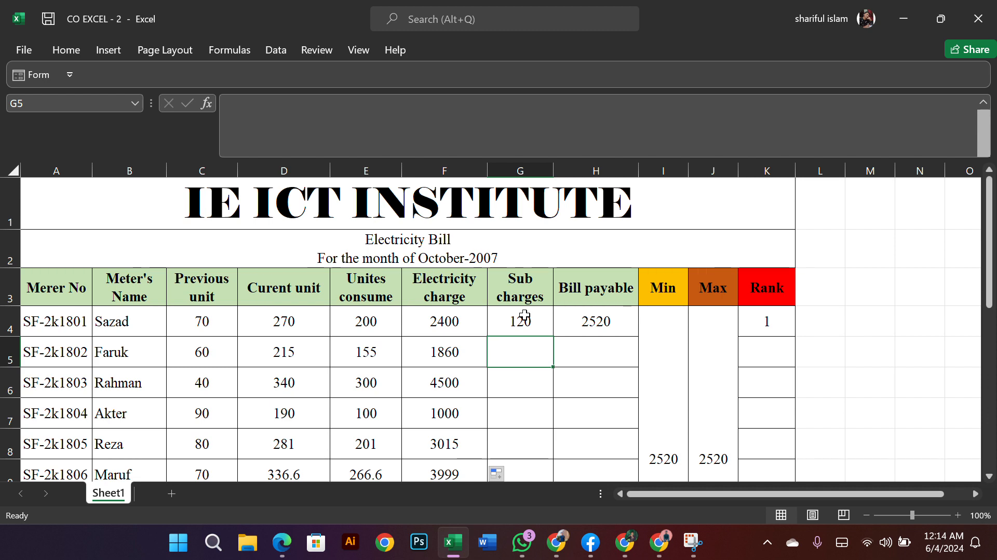
pyautogui.click(659, 542)
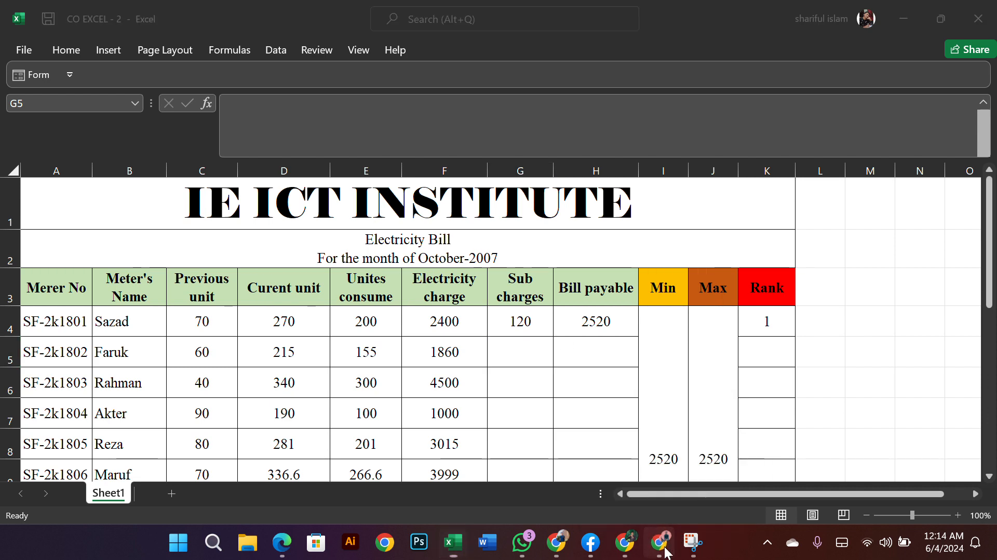
pyautogui.scroll(-3, 346, 315)
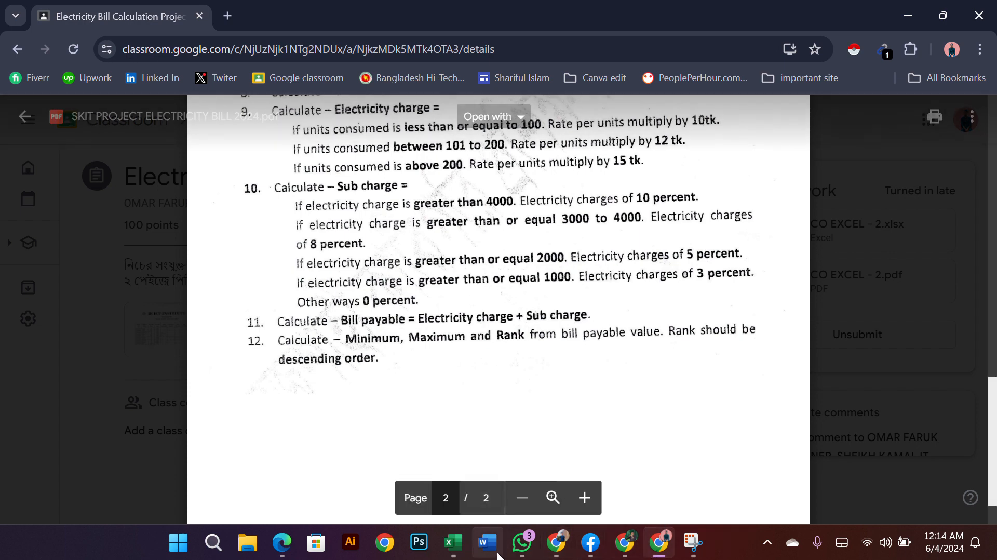
pyautogui.click(454, 543)
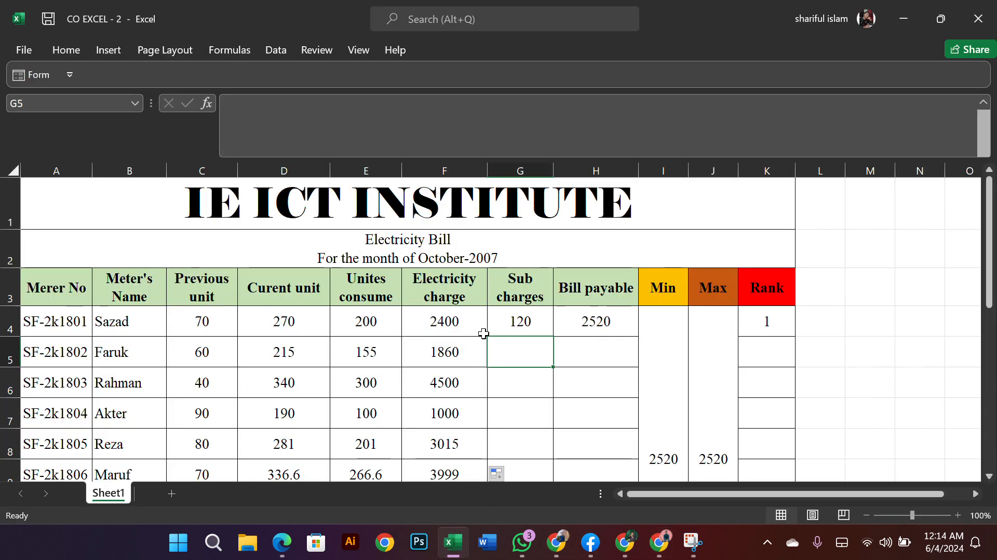
# Examine the nested IF formula for Sub charges in G4, including its Electricity charge thresholds, AND condition and percentages
pyautogui.click(520, 322)
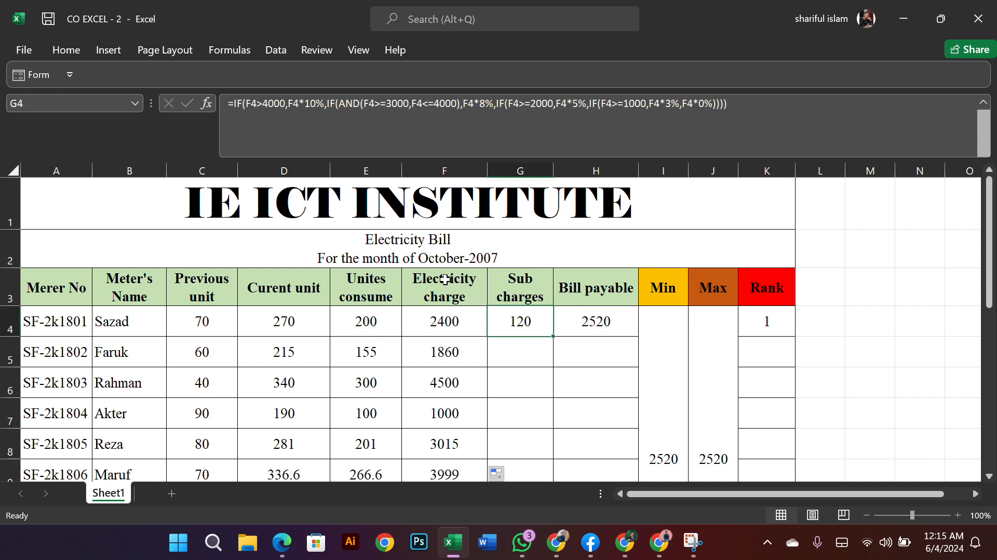
pyautogui.click(465, 323)
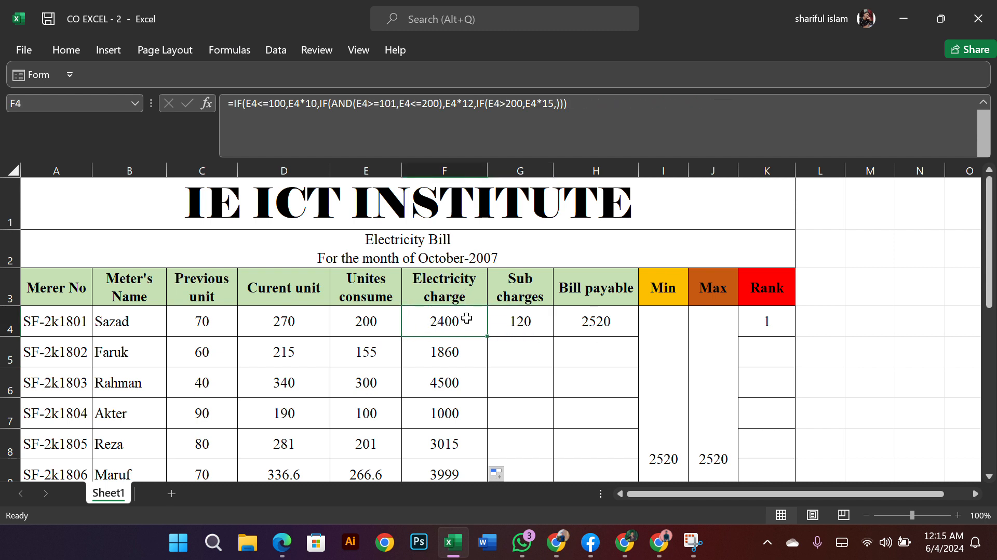
pyautogui.click(465, 170)
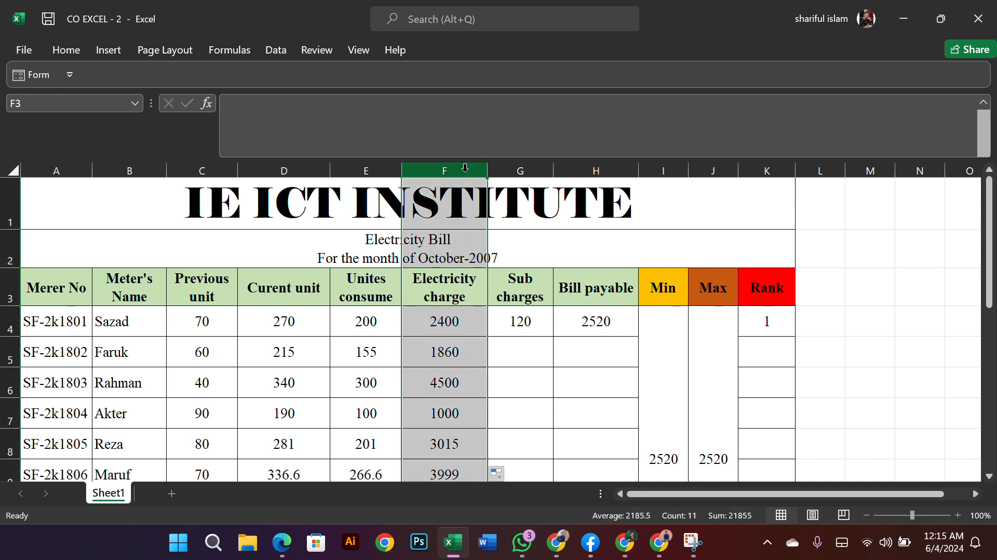
pyautogui.click(529, 321)
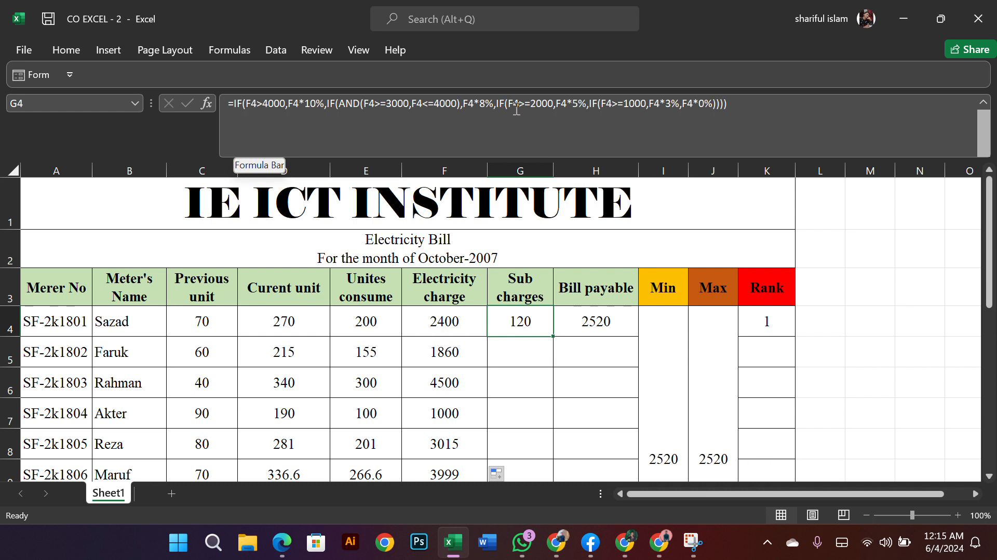
pyautogui.doubleClick(542, 323)
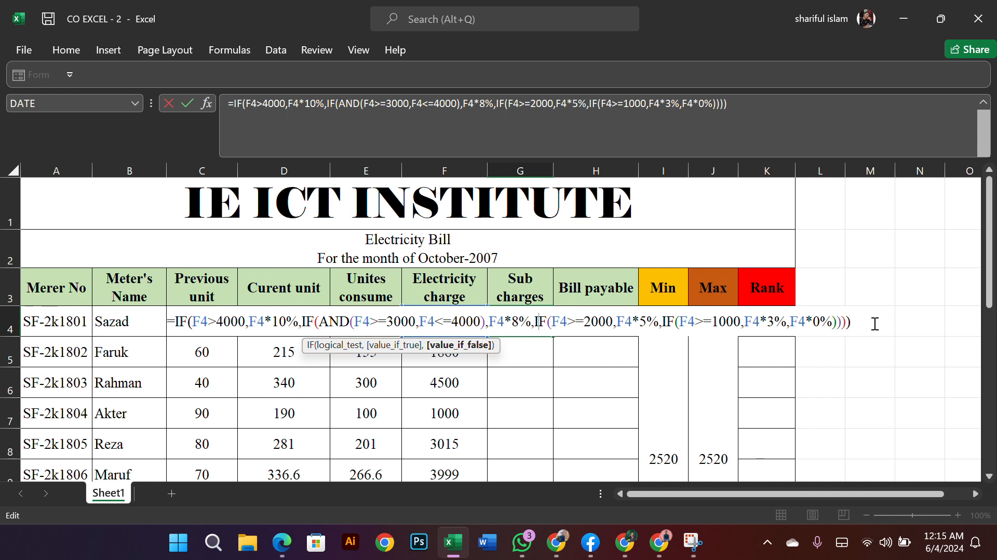
pyautogui.click(860, 317)
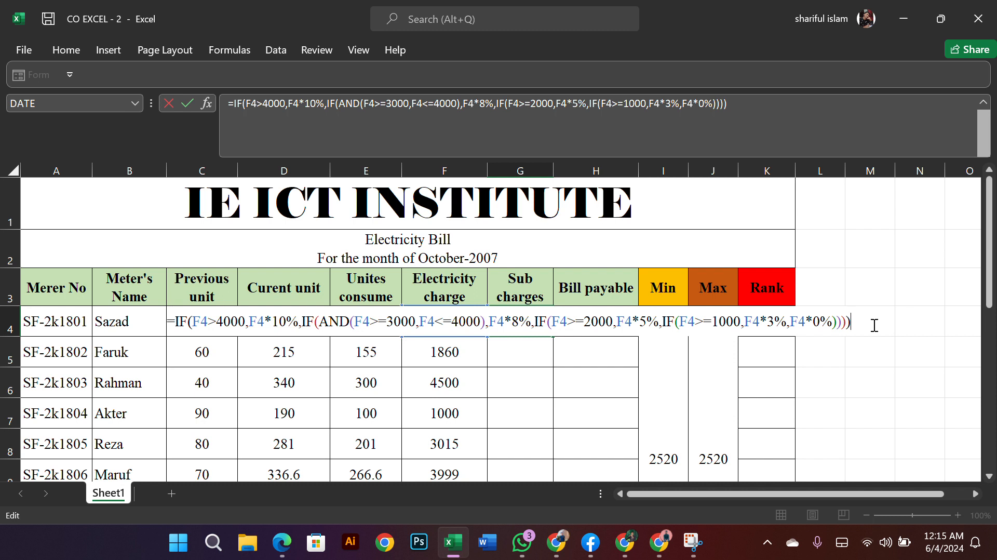
pyautogui.press('Return')
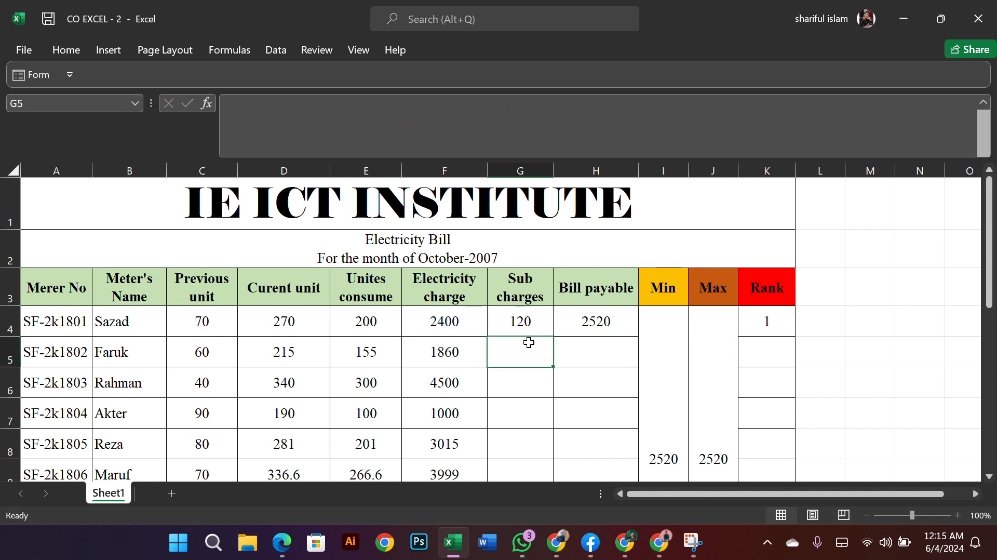
# Fill the Sub charges formula from G4 down through G13 for all remaining meters
pyautogui.click(530, 323)
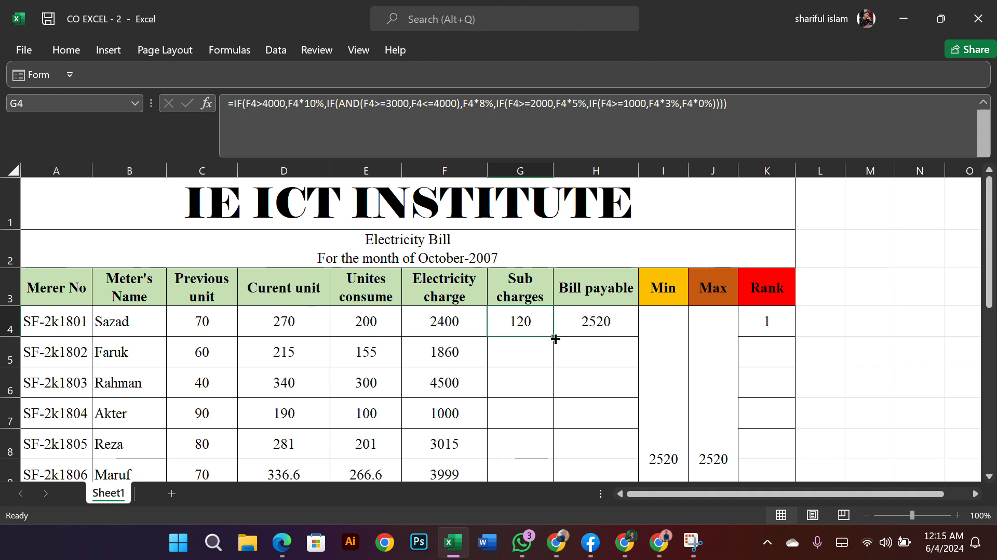
pyautogui.doubleClick(555, 338)
pyautogui.scroll(-1, 551, 379)
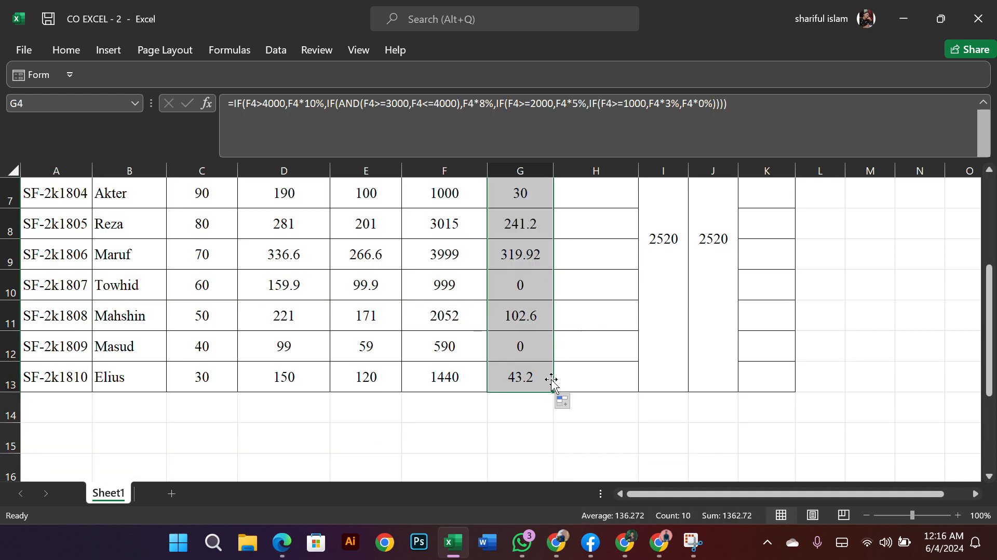
pyautogui.scroll(2, 566, 371)
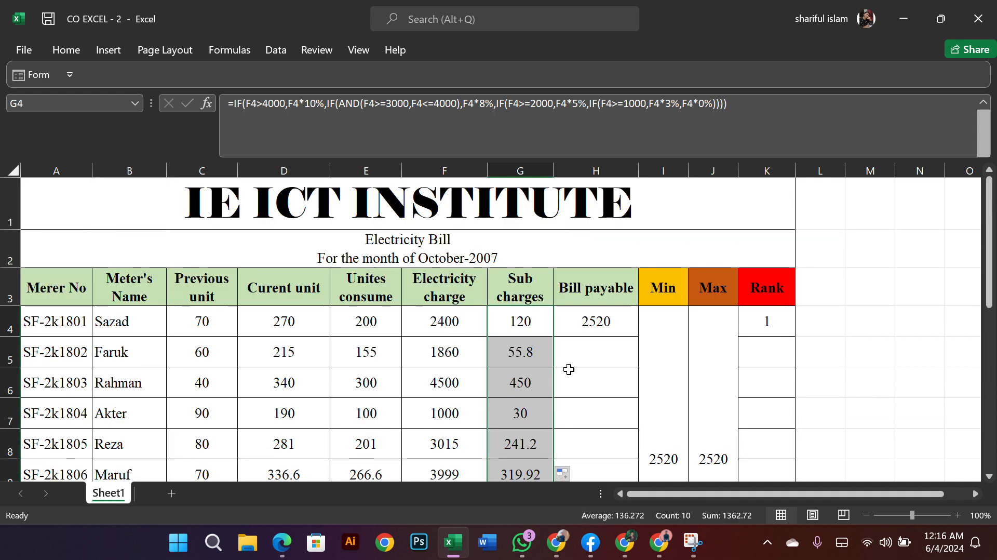
# Review the Sub charges formula in G4 once more in the cell and close it
pyautogui.click(538, 326)
pyautogui.doubleClick(539, 324)
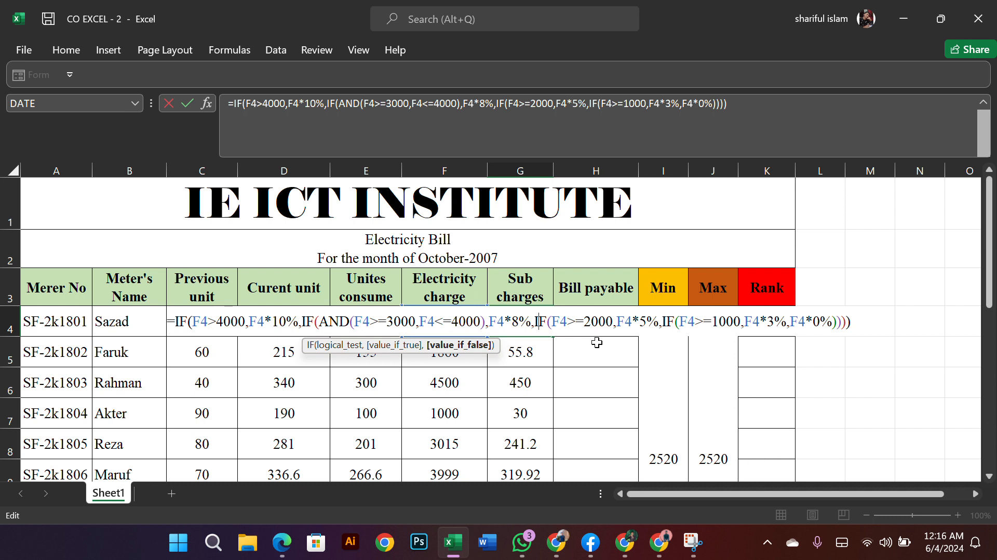
pyautogui.press('Return')
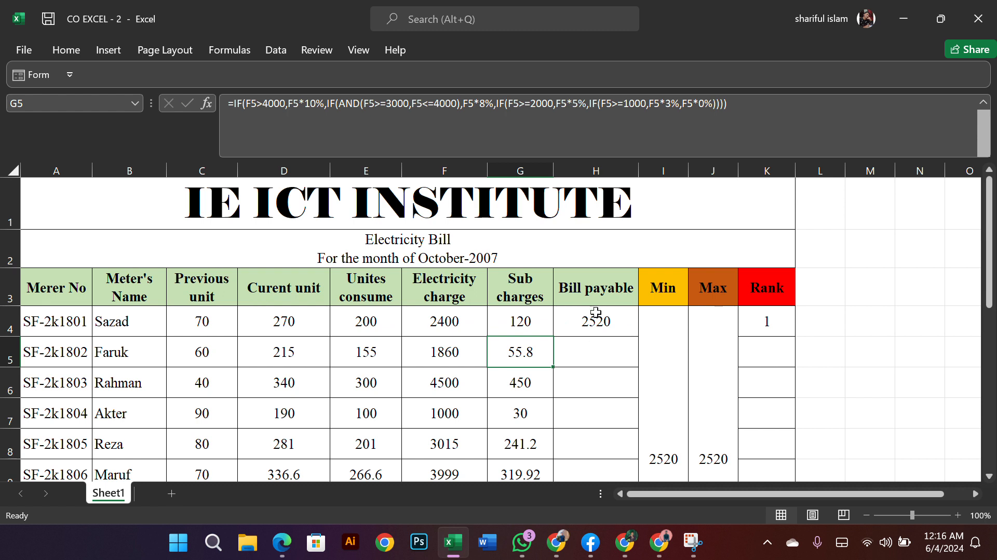
# Review the Bill payable SUM formula in H4 and fill it down through H13 for all remaining meters
pyautogui.click(592, 319)
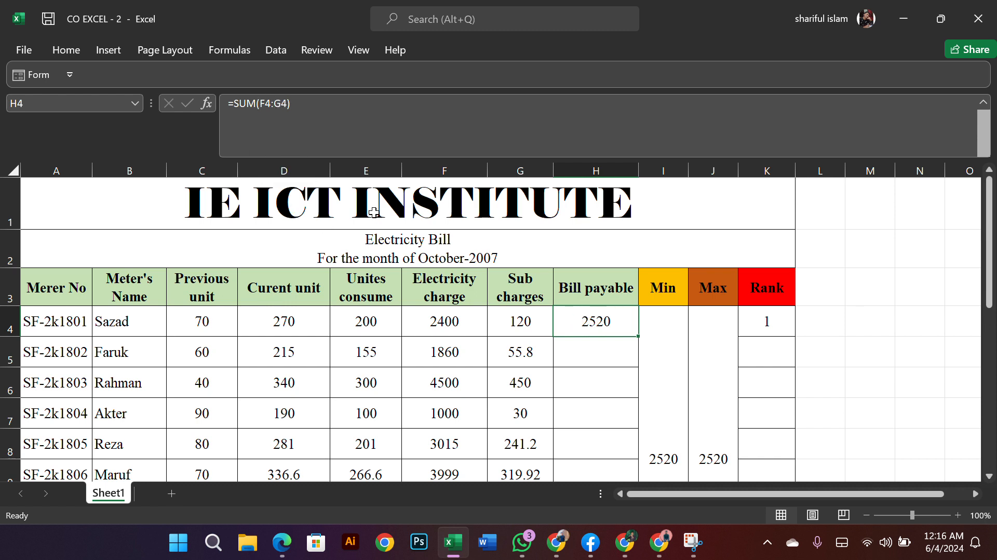
pyautogui.doubleClick(628, 328)
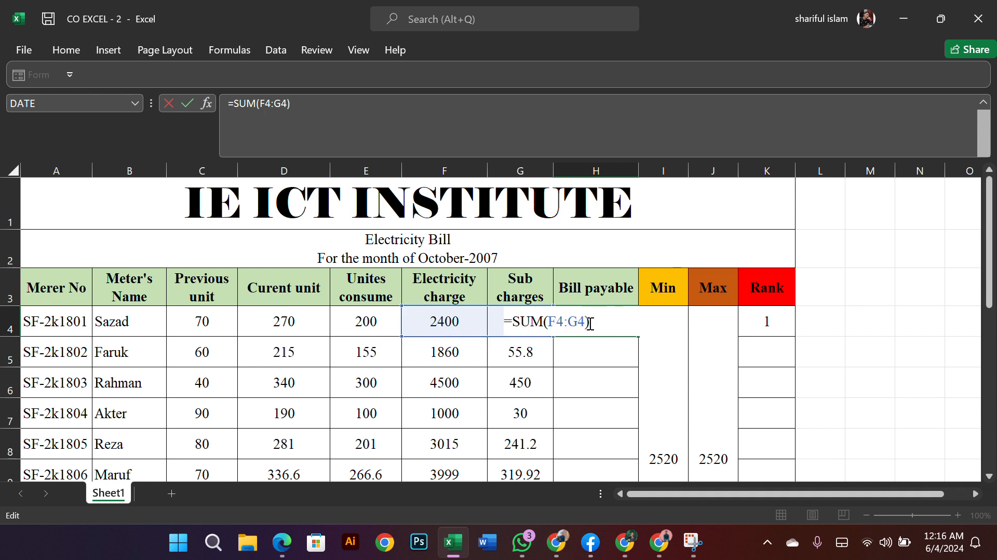
pyautogui.press('Return')
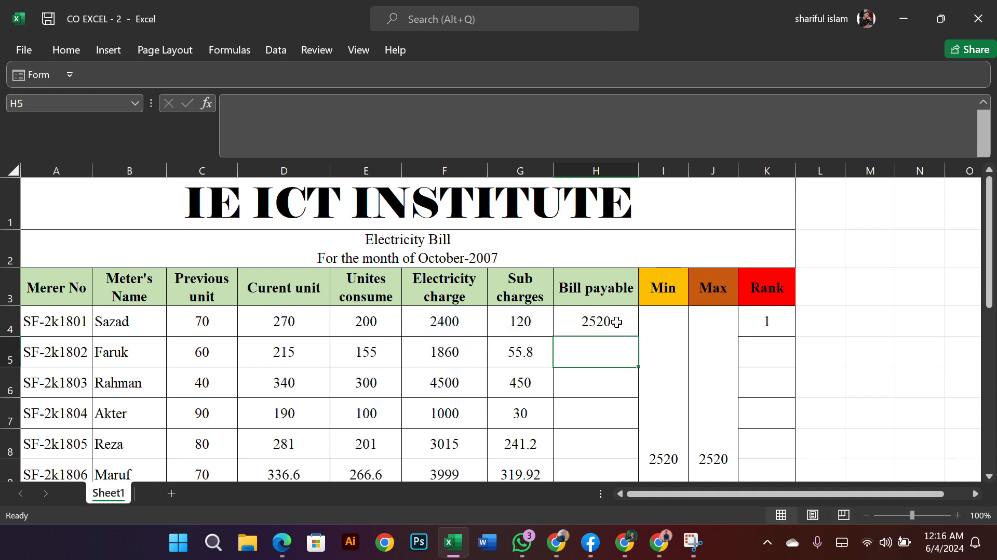
pyautogui.click(623, 323)
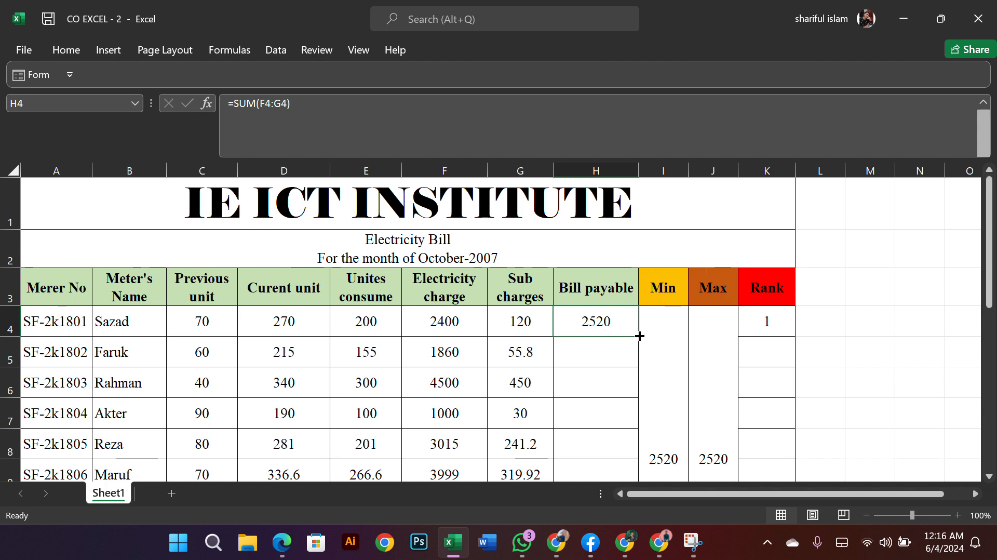
pyautogui.doubleClick(640, 340)
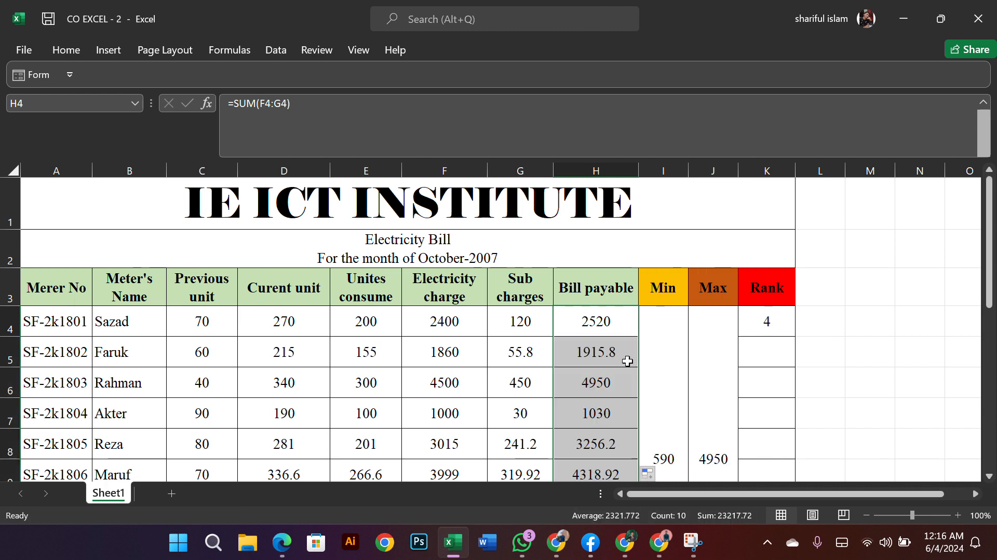
pyautogui.scroll(-3, 628, 358)
pyautogui.scroll(3, 647, 357)
# Examine the Min and Max formulas in the merged cells and the Bill payable range they reference
pyautogui.click(667, 375)
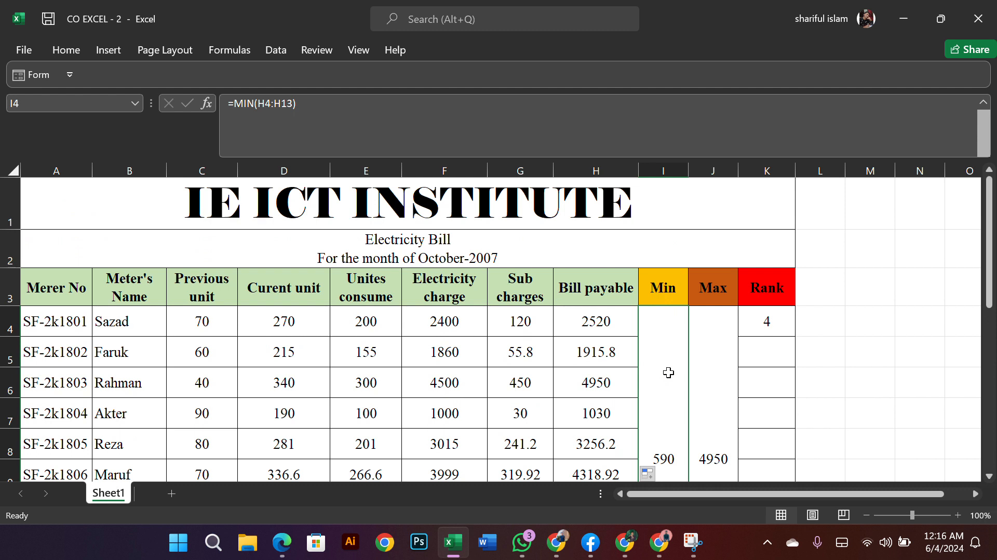
pyautogui.doubleClick(661, 353)
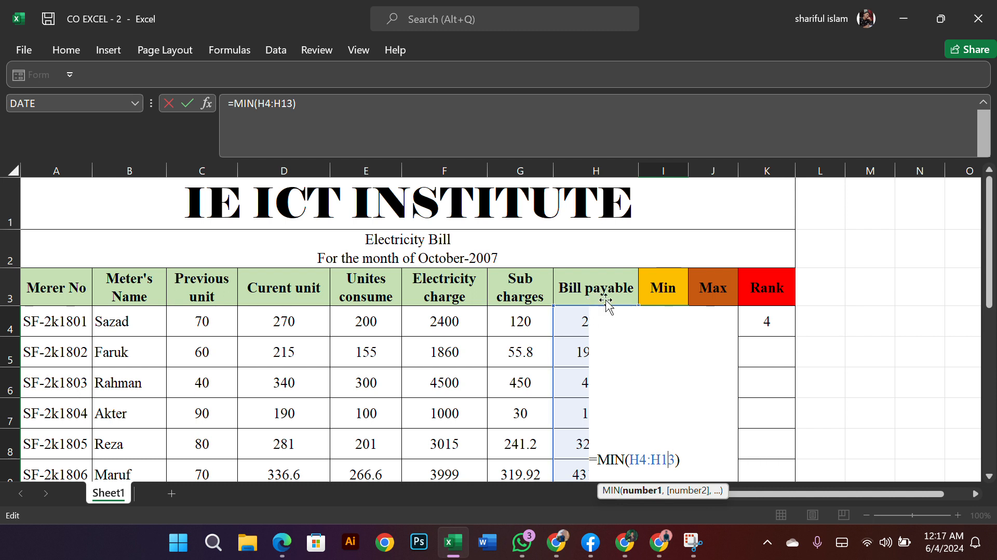
pyautogui.press('Return')
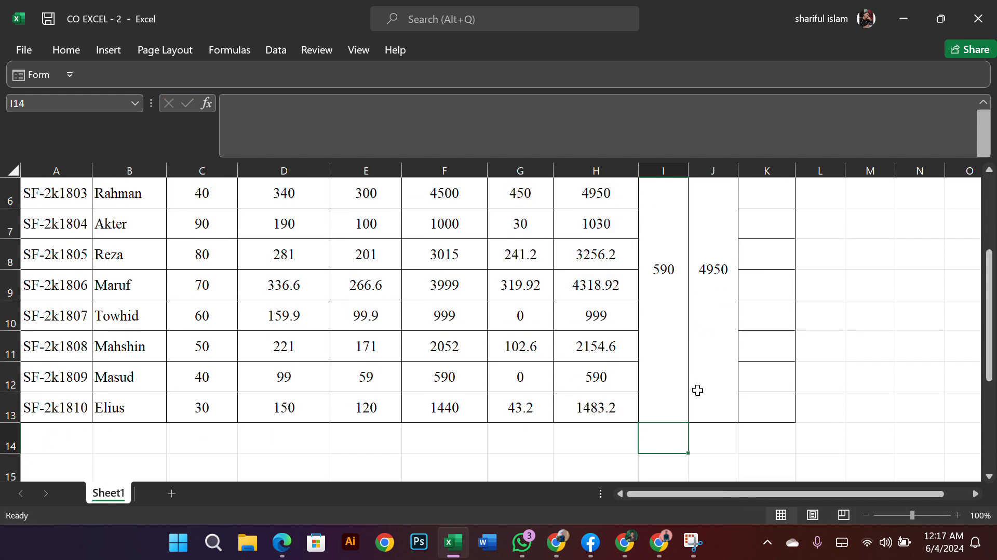
pyautogui.doubleClick(718, 312)
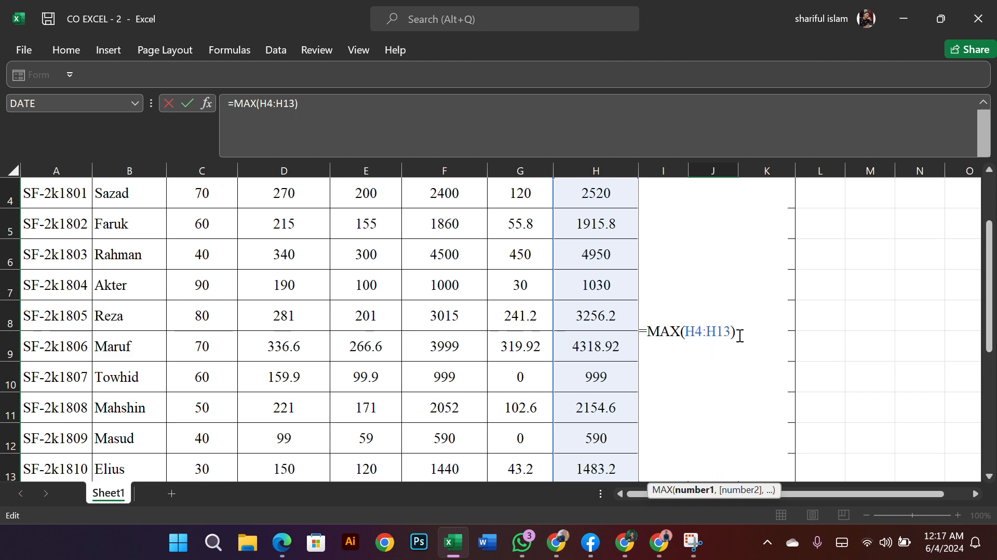
pyautogui.press('Return')
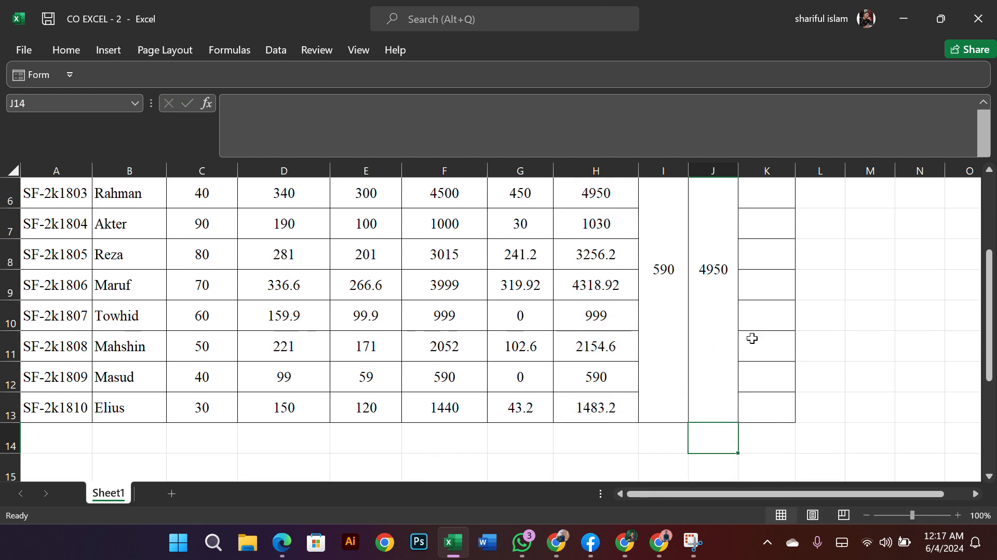
# Compare the Min and Max results with the Bill payable values of all meters
pyautogui.scroll(2, 751, 338)
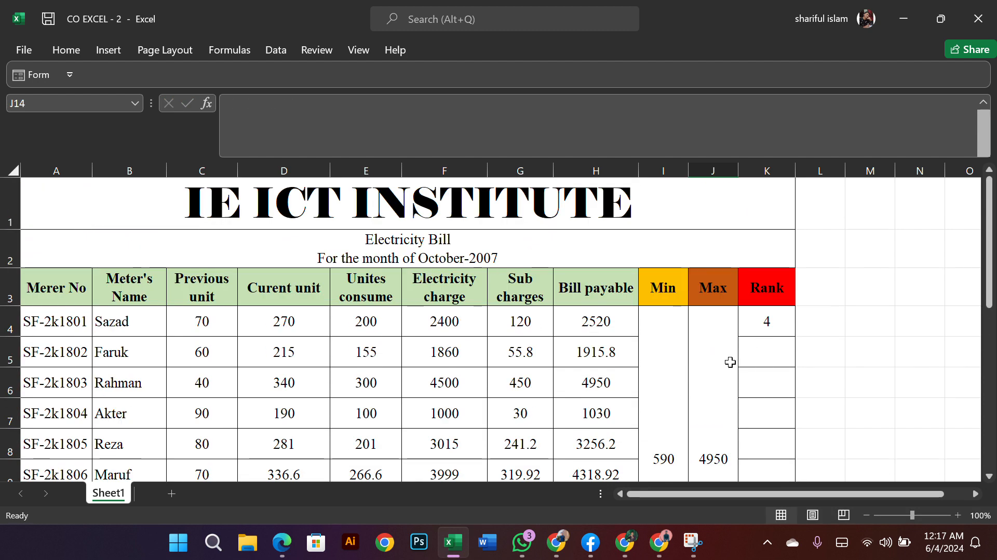
pyautogui.scroll(-1, 733, 362)
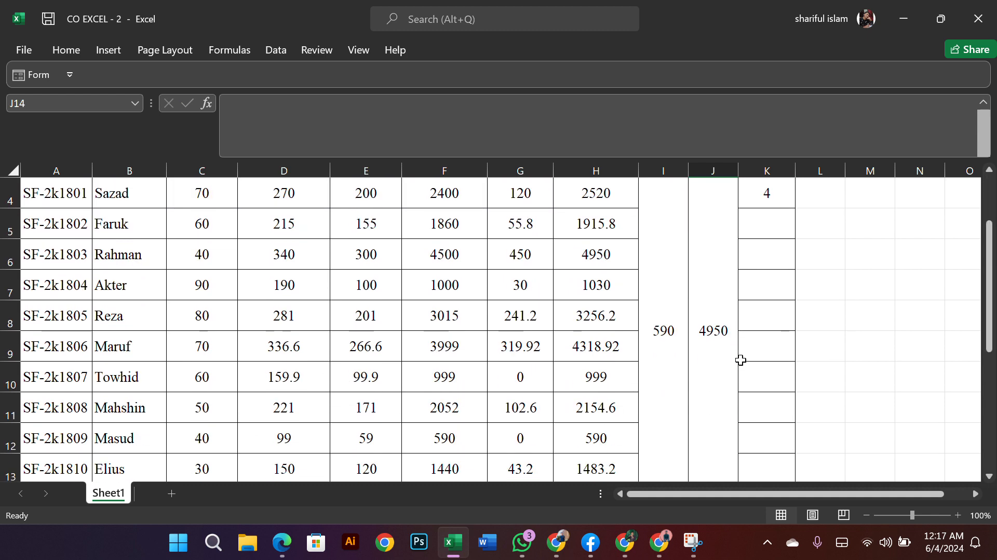
pyautogui.scroll(1, 740, 359)
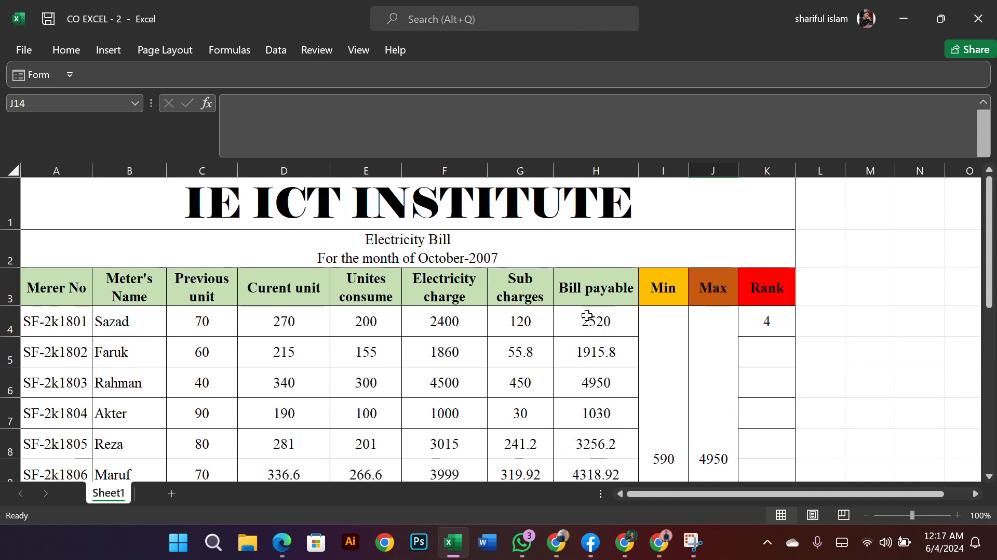
pyautogui.scroll(-2, 608, 355)
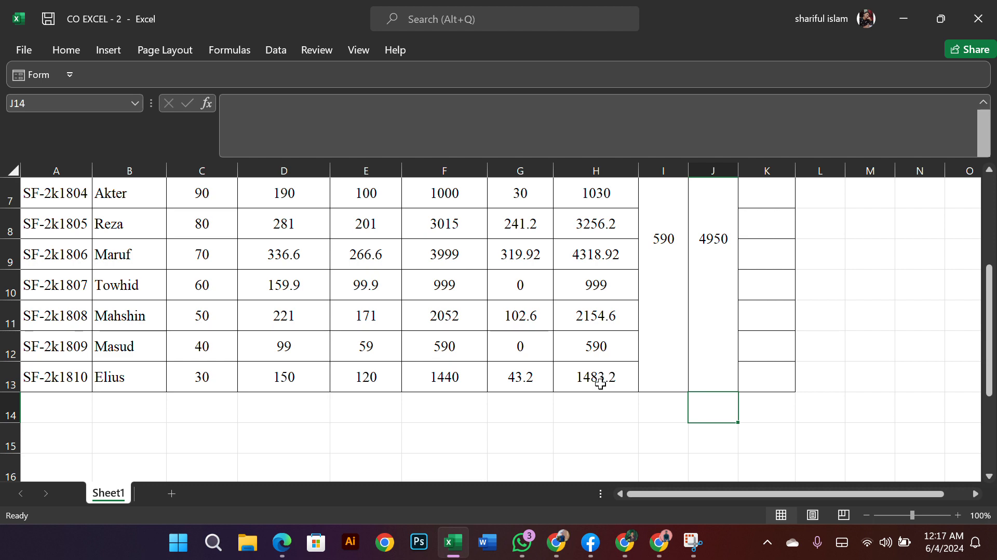
pyautogui.scroll(2, 611, 371)
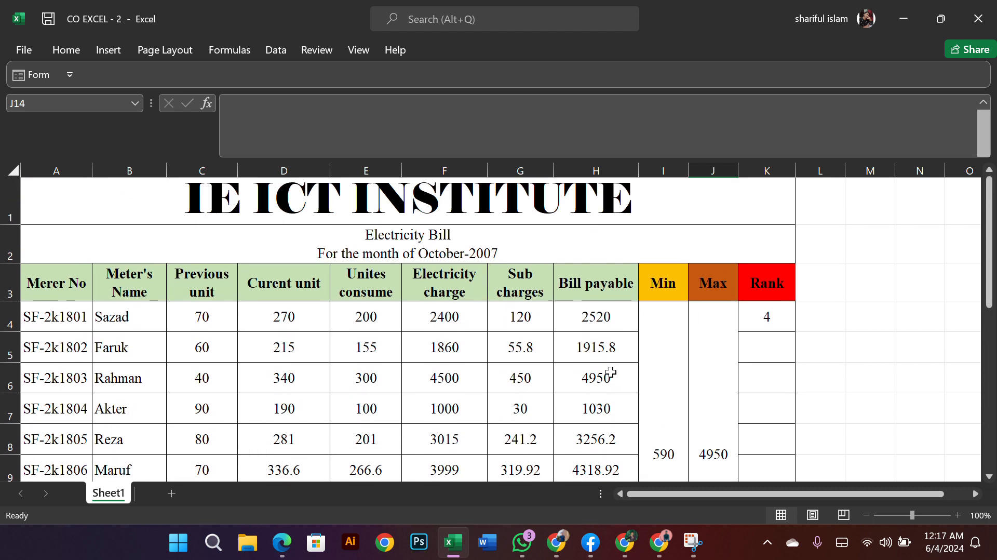
pyautogui.scroll(-1, 607, 355)
pyautogui.scroll(-1, 605, 353)
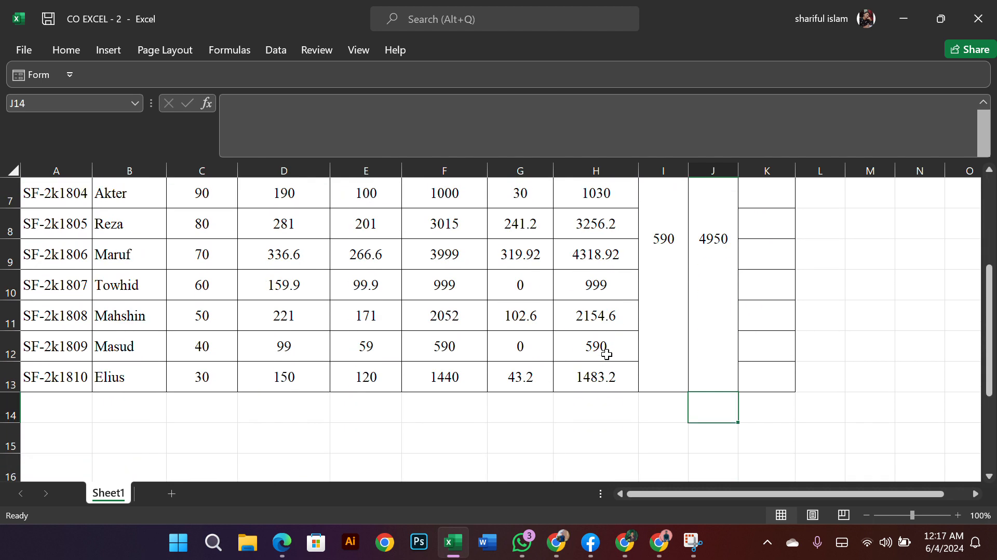
pyautogui.scroll(2, 602, 350)
# Review the Rank formula =RANK(H4,$H$4:$H$13) in K4 and fill it down through K13 for all remaining meters
pyautogui.click(761, 359)
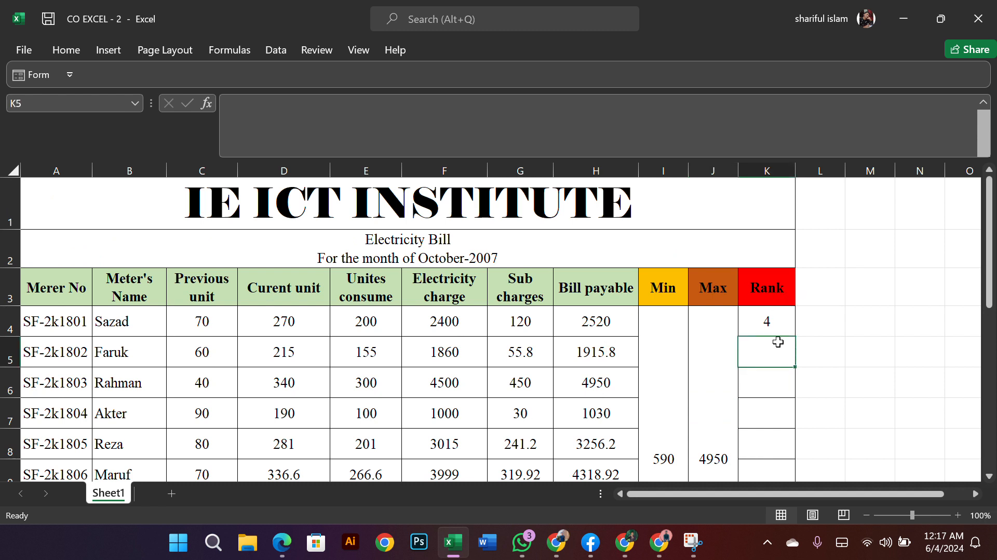
pyautogui.click(785, 325)
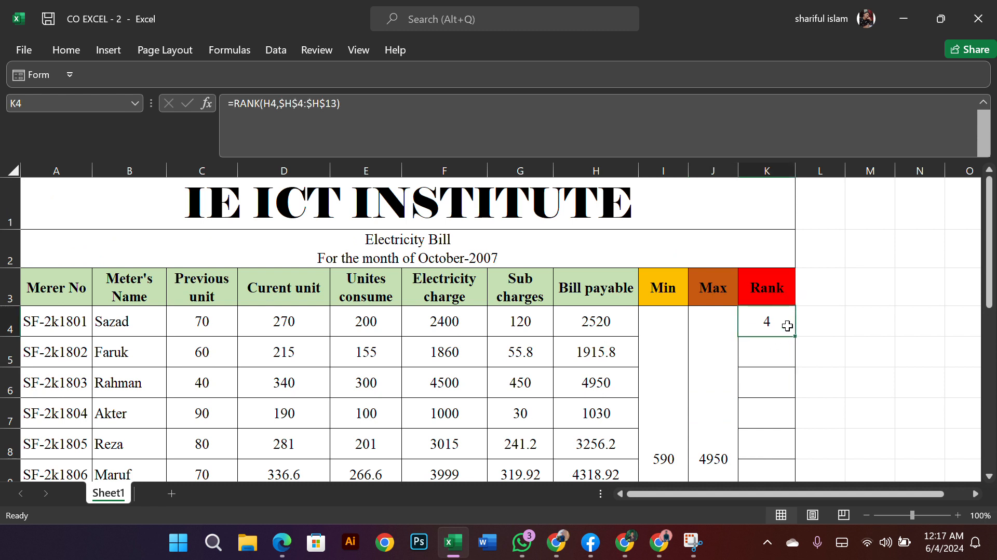
pyautogui.doubleClick(787, 326)
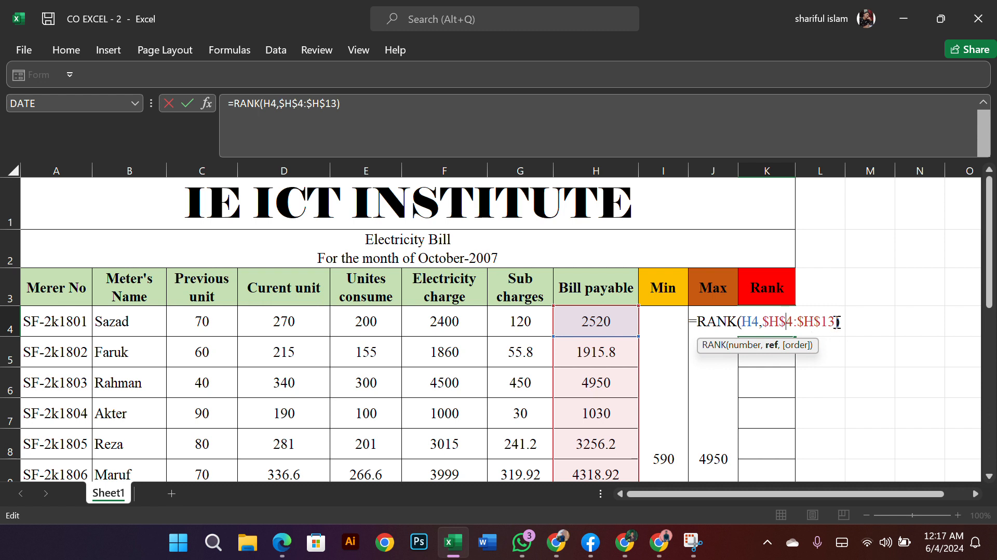
pyautogui.press('Return')
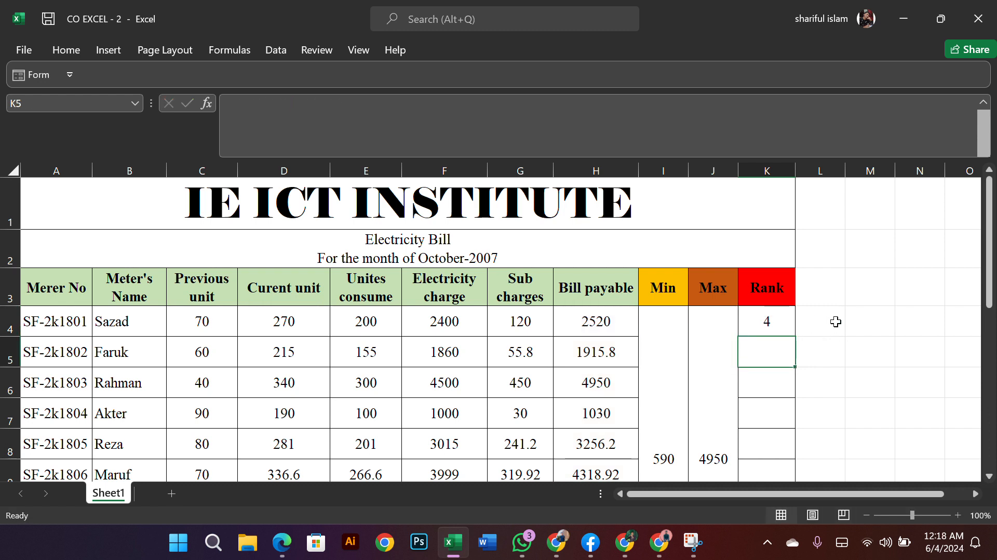
pyautogui.click(786, 321)
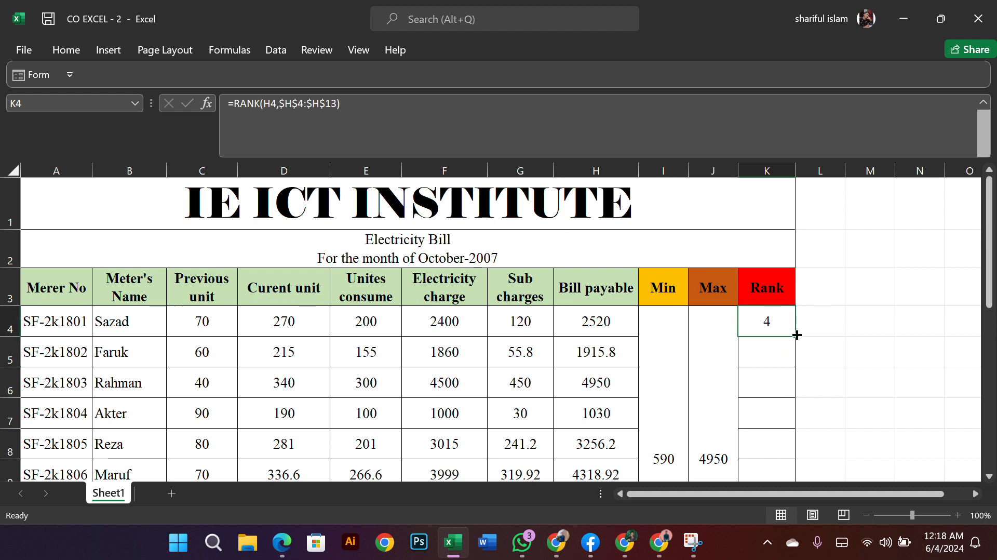
pyautogui.doubleClick(794, 335)
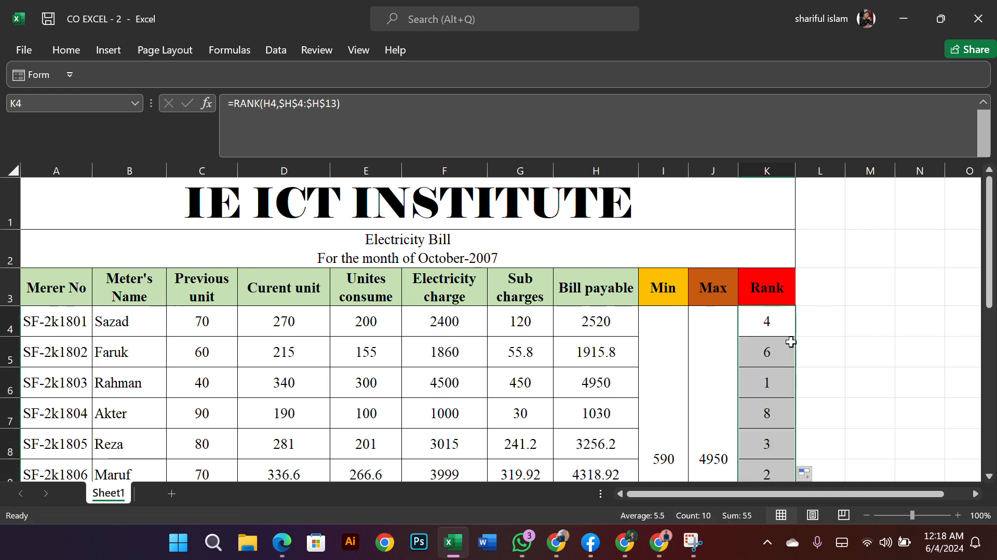
pyautogui.scroll(-1, 795, 351)
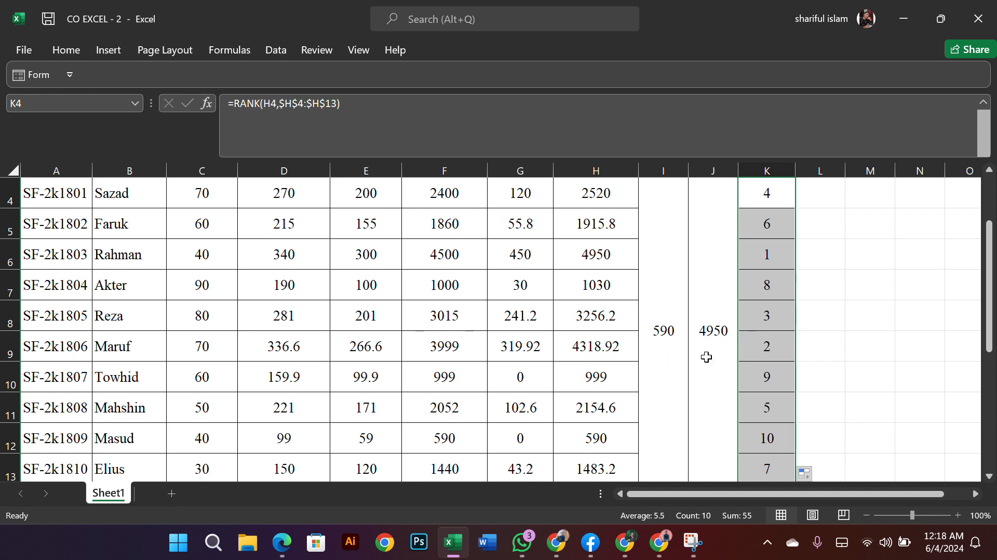
pyautogui.scroll(1, 675, 307)
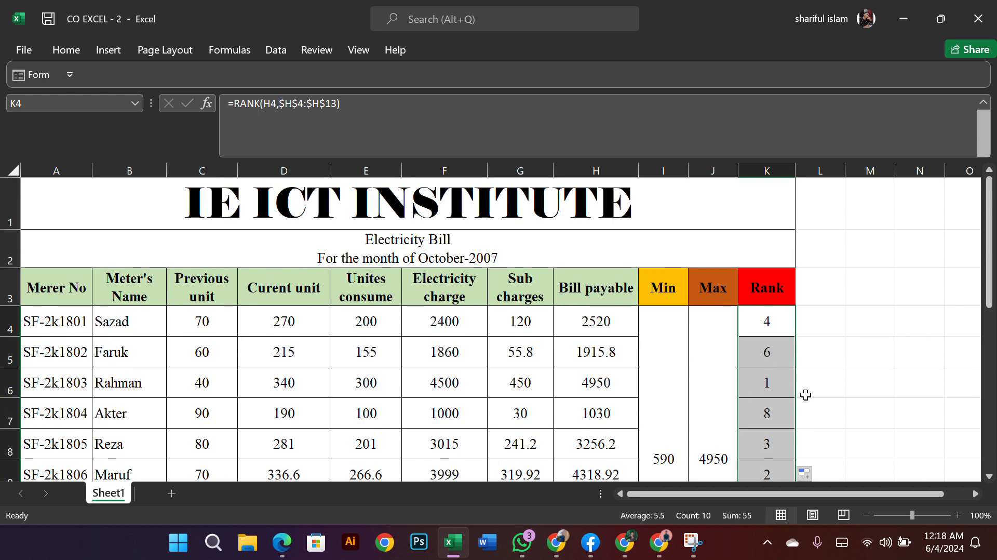
# Compare the top ranks in the Rank column with the Bill payable amounts in the same rows
pyautogui.click(765, 394)
pyautogui.click(588, 385)
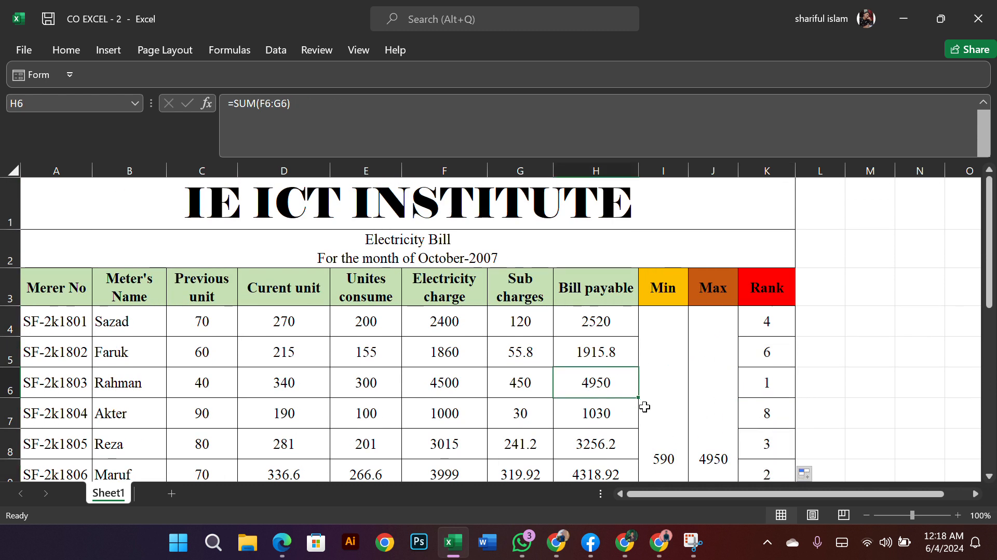
pyautogui.scroll(-1, 727, 373)
pyautogui.click(769, 347)
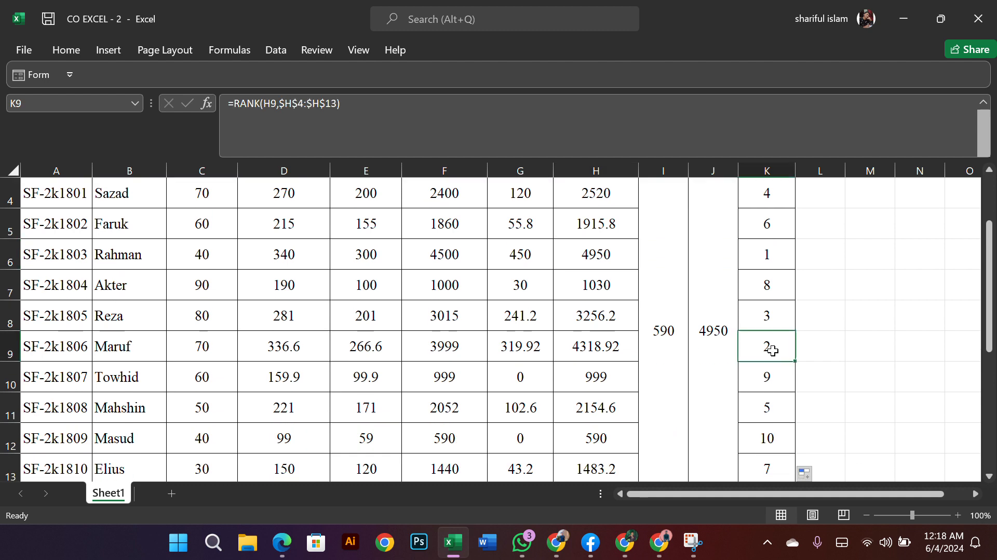
pyautogui.click(615, 347)
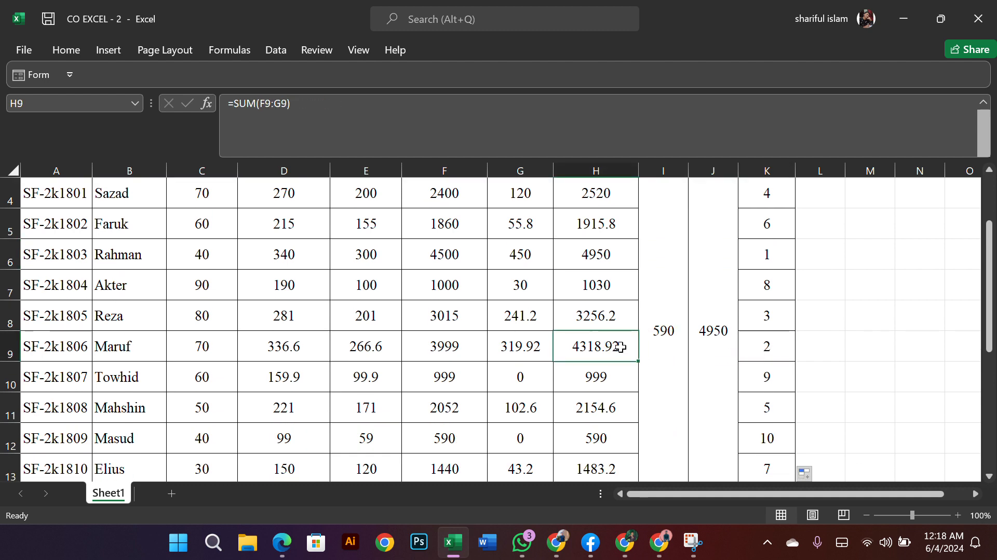
pyautogui.scroll(1, 620, 347)
pyautogui.scroll(-3, 628, 380)
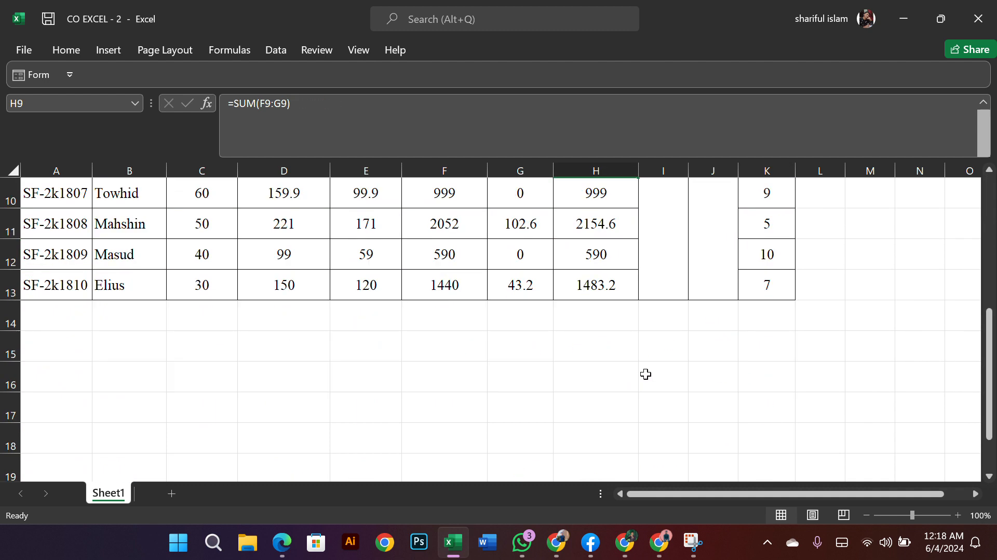
pyautogui.scroll(3, 754, 299)
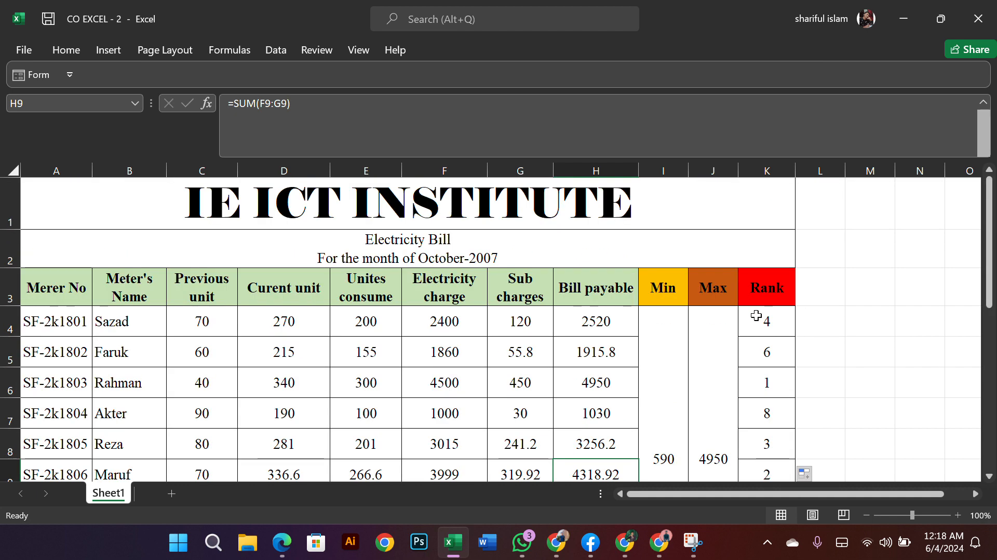
# Look over the completed electricity bill sheet from the title and month heading to the last meter row
pyautogui.scroll(-7, 732, 279)
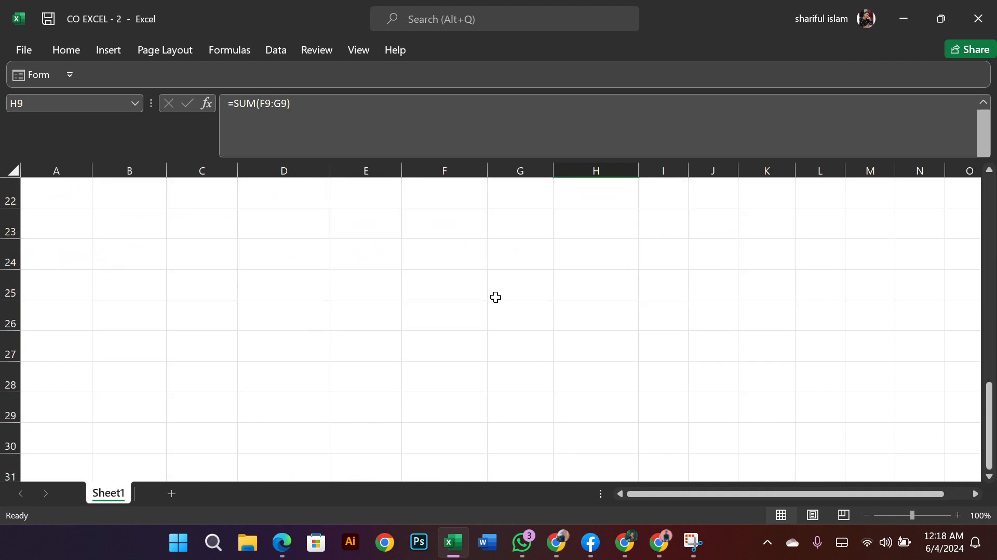
pyautogui.scroll(7, 496, 297)
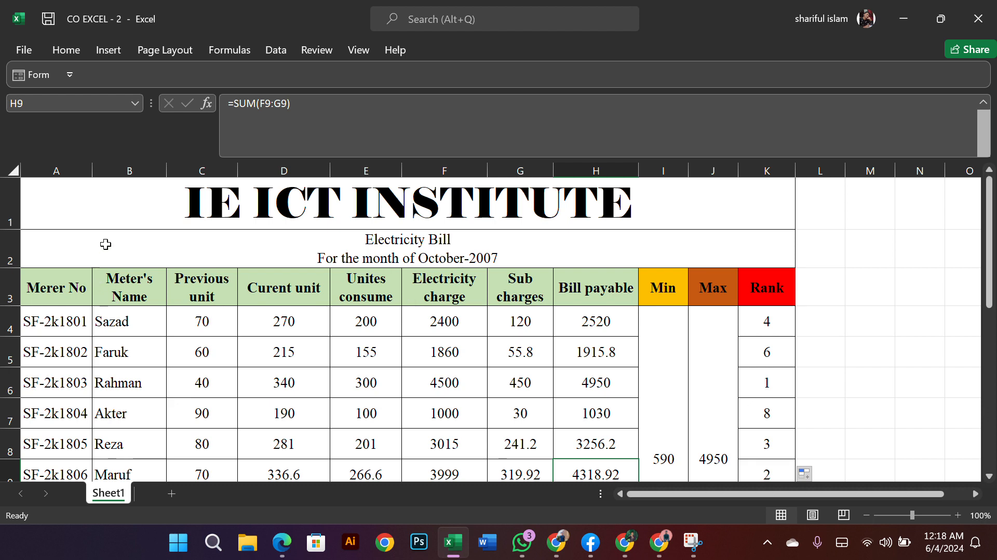
pyautogui.click(105, 244)
pyautogui.click(121, 207)
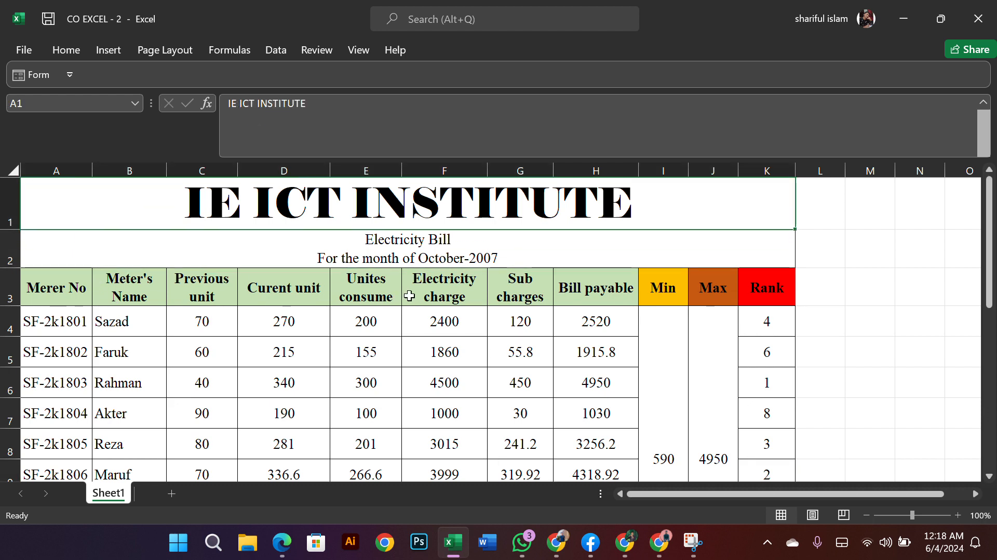
pyautogui.scroll(-6, 410, 296)
pyautogui.scroll(3, 491, 314)
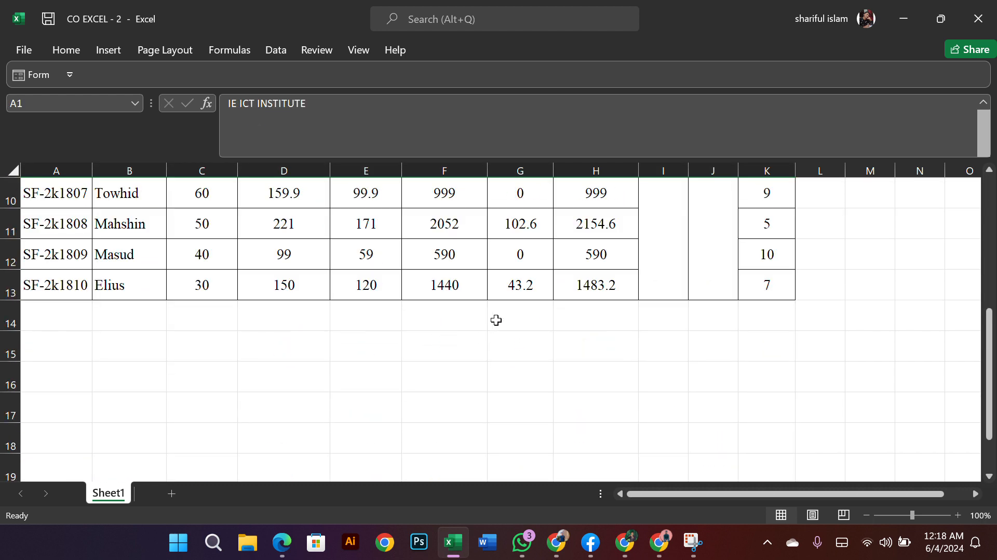
pyautogui.scroll(3, 574, 373)
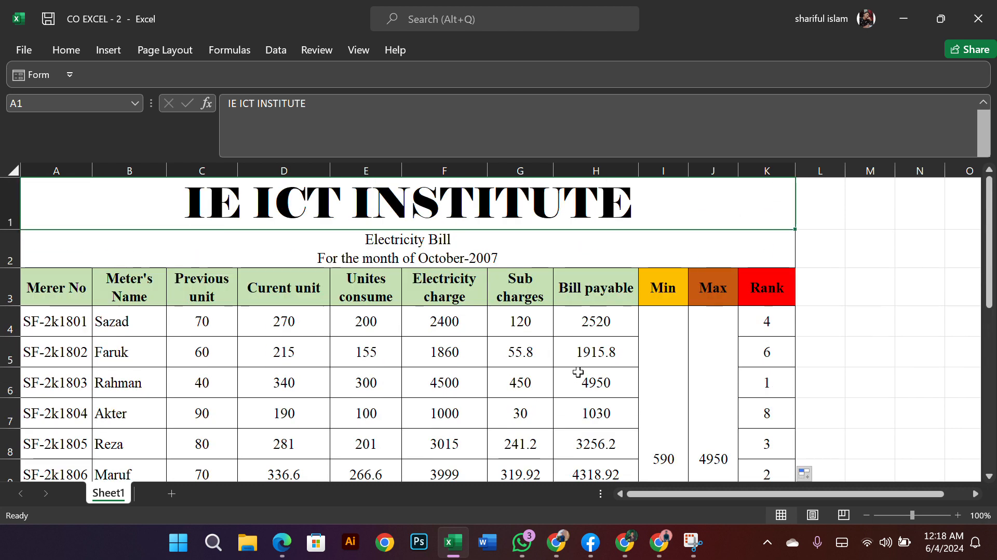
pyautogui.click(211, 248)
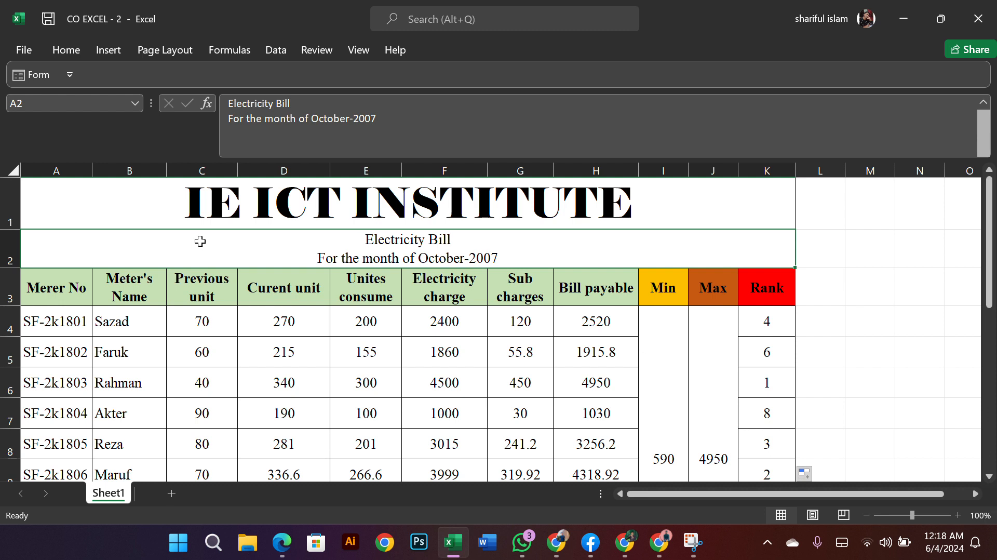
pyautogui.click(155, 215)
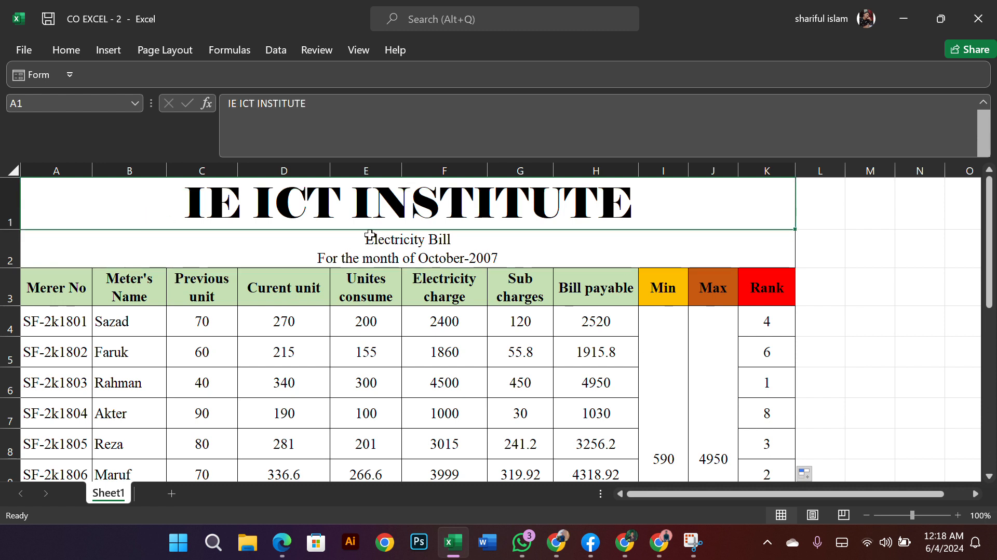